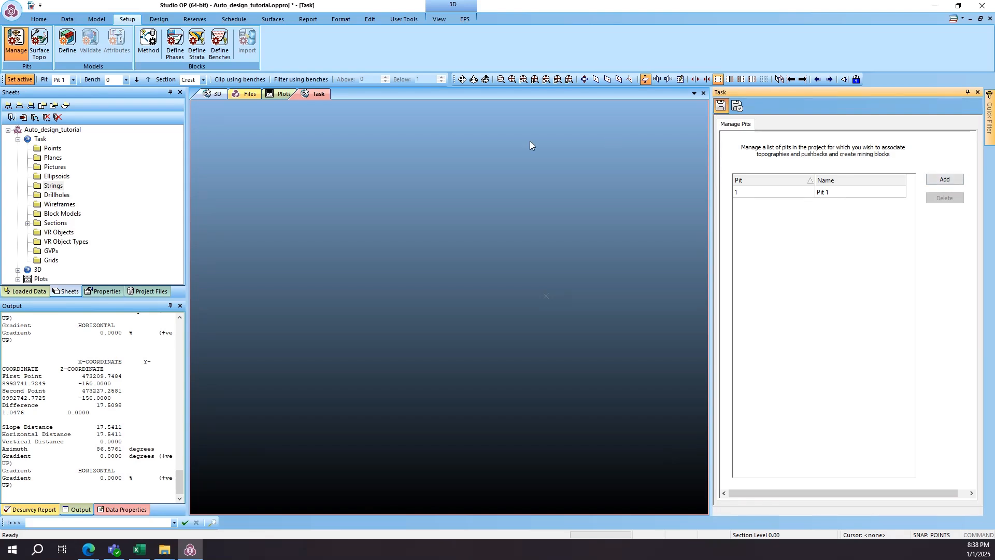
- Try to add a link to the example_topotr wireframe in the topography definitions
left_click(39, 50)
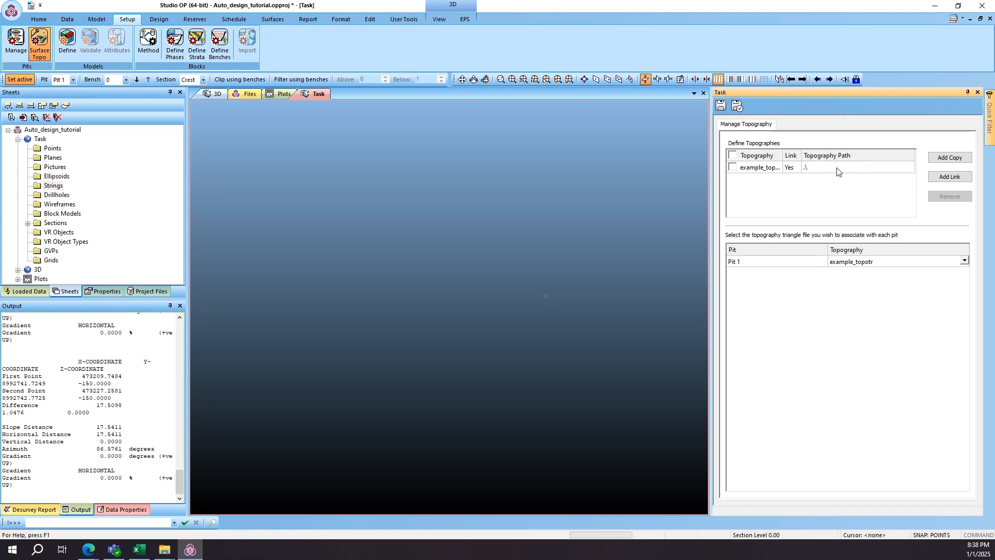
left_click(881, 168)
left_click(950, 177)
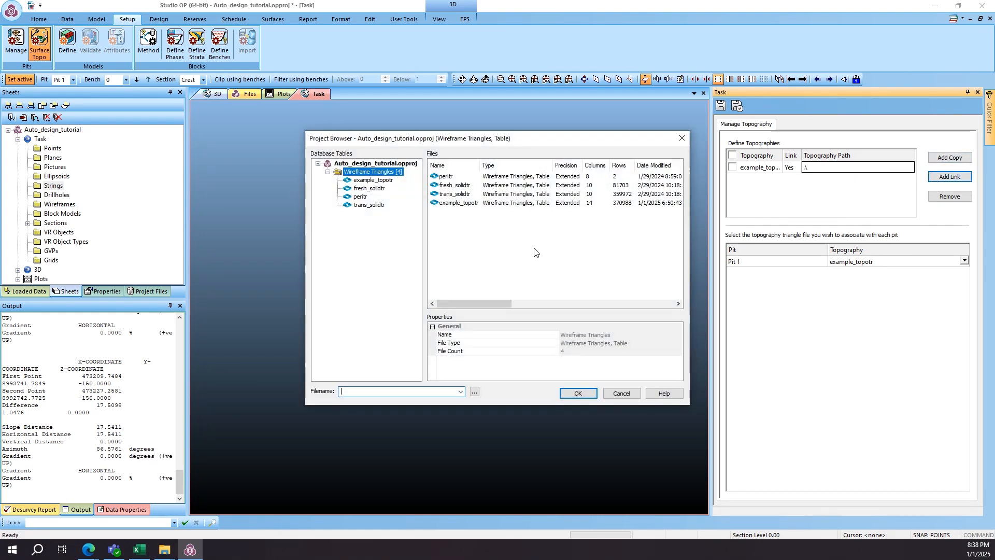
double_click(448, 205)
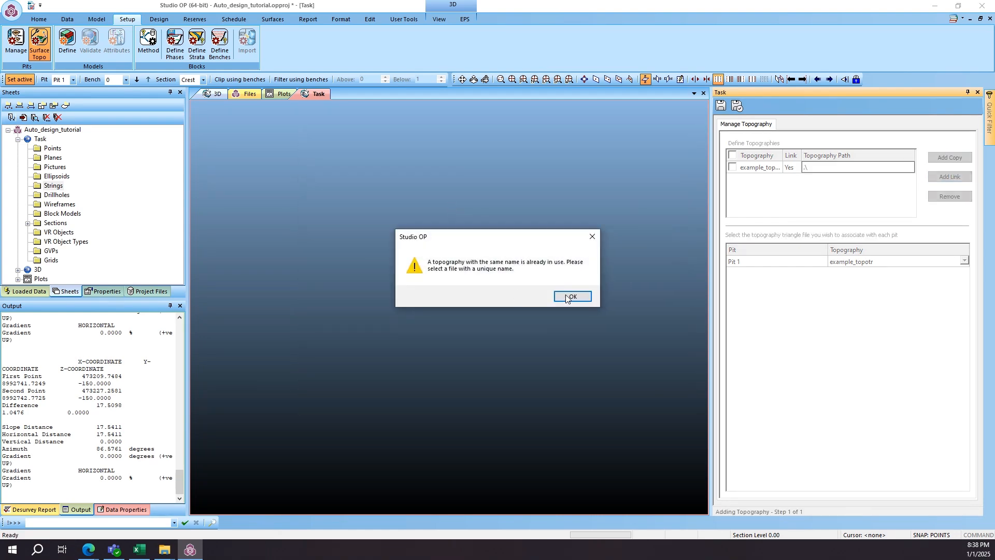
left_click(571, 297)
- Keep example_topotr as the topography associated with Pit 1 and save the topography task
left_click(964, 261)
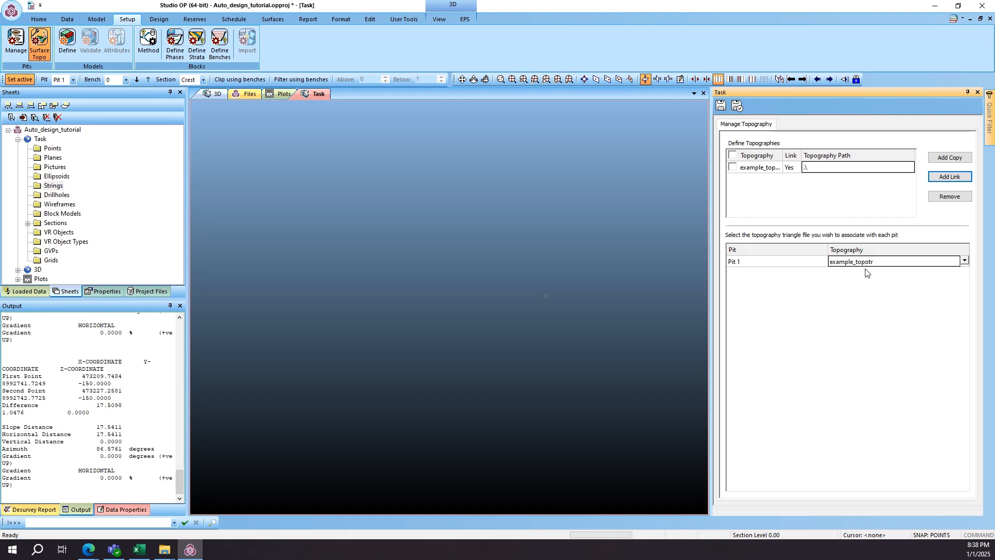
left_click(723, 108)
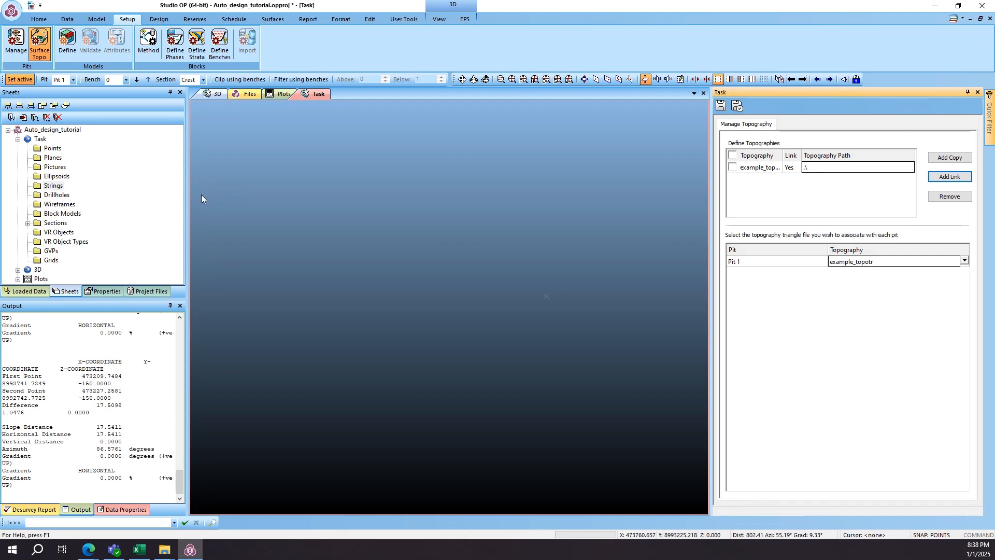
- Review the planning model definition and the mining phases defined for Pit 1
left_click(66, 44)
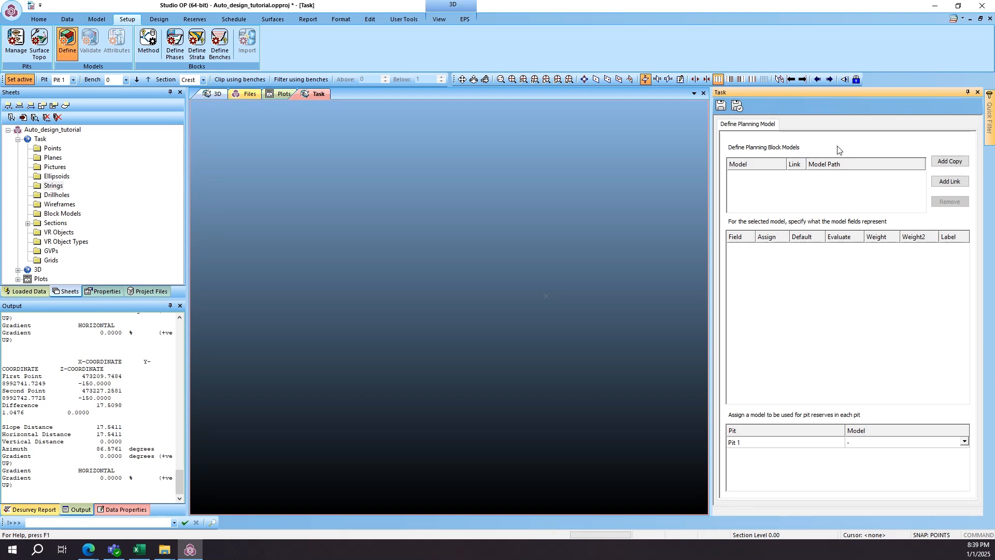
left_click(174, 44)
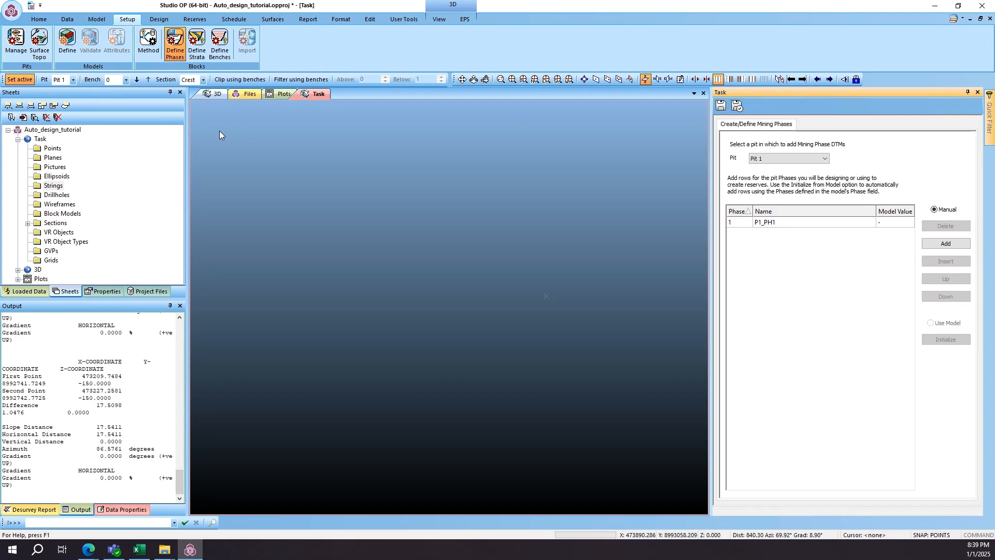
- Clear all of Pit 1's bench definitions and manually create 50 new benches
left_click(219, 44)
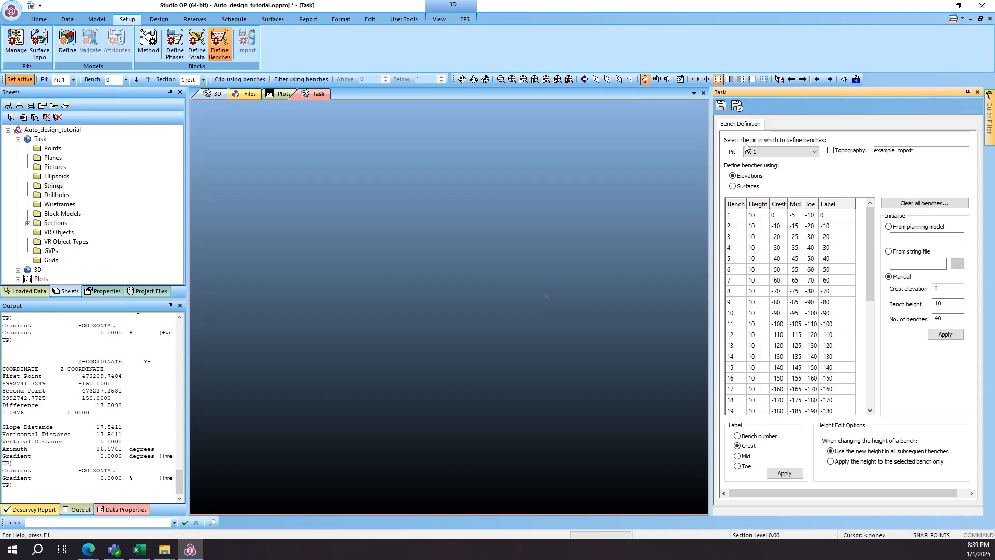
left_click(932, 207)
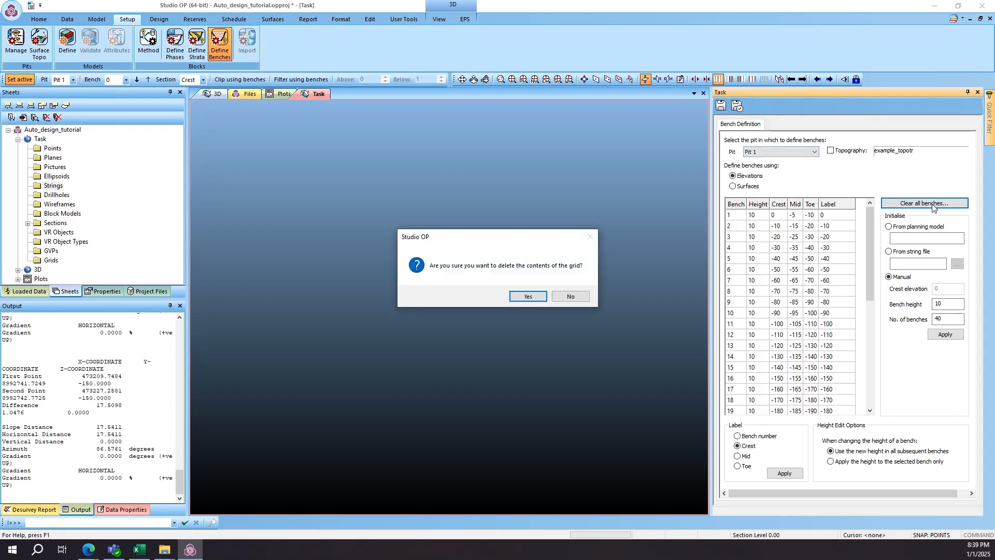
left_click(527, 298)
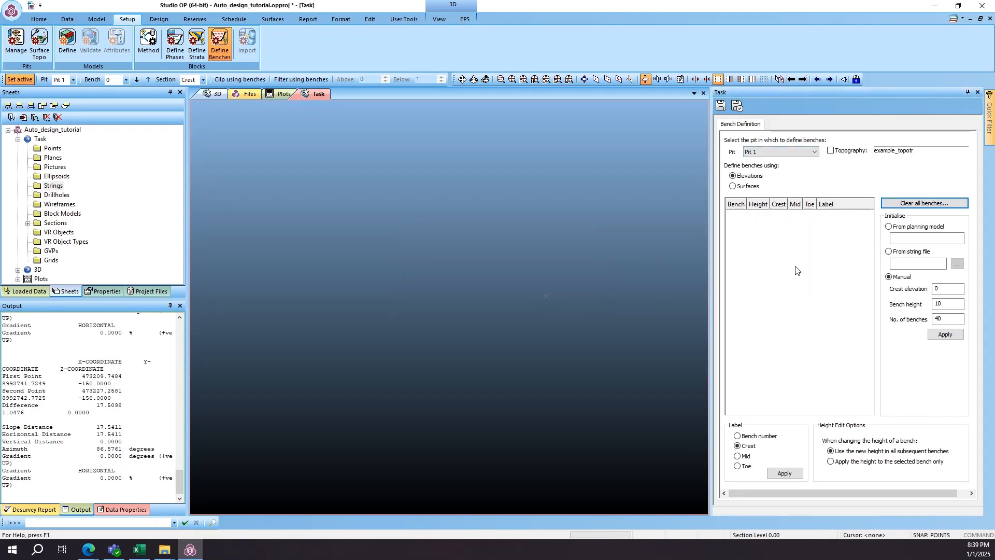
double_click(947, 319)
type("50")
left_click(946, 335)
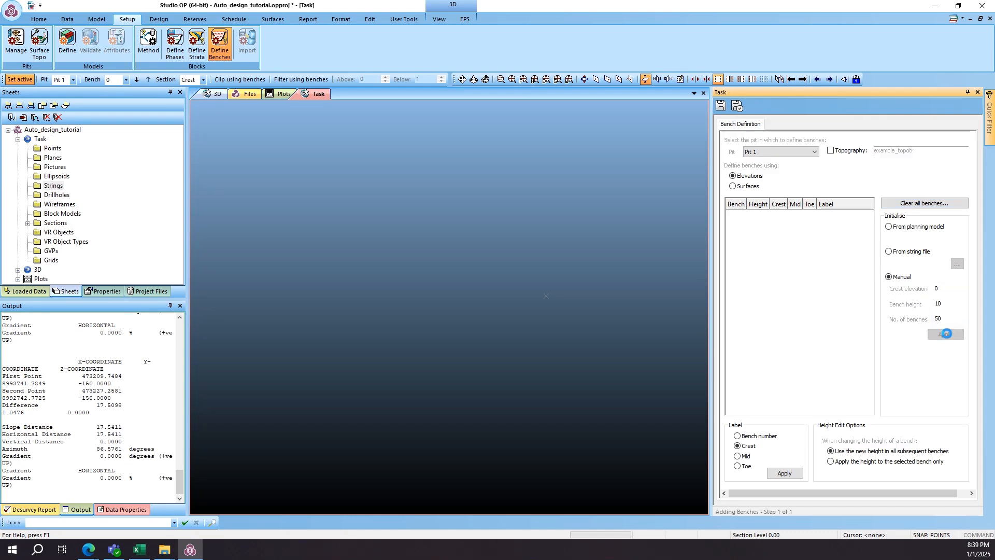
left_click_drag(868, 250, 868, 378)
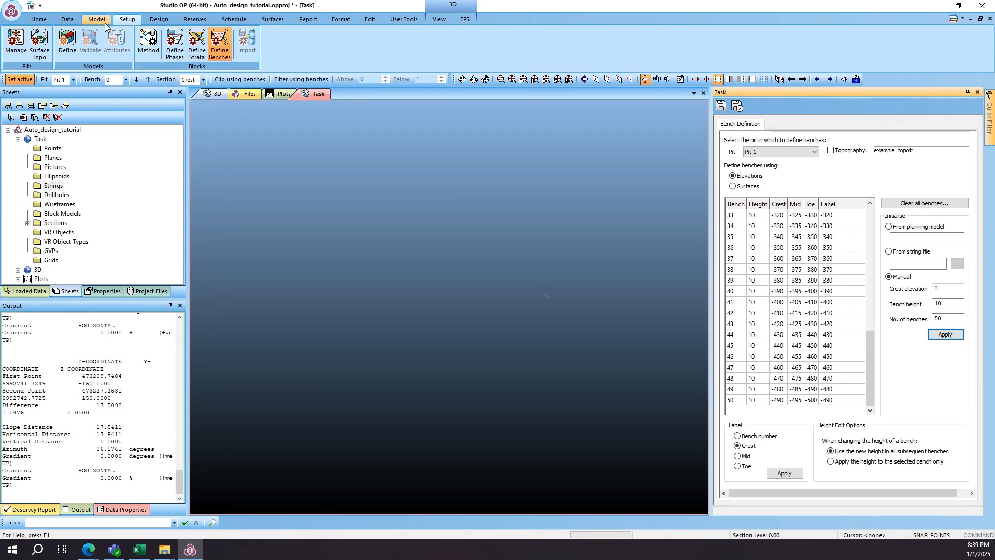
- Set Pit 1's DEFAULT slope region to face angle 70, standard berm width 10 and catch berm width 20, and save the task
left_click(156, 21)
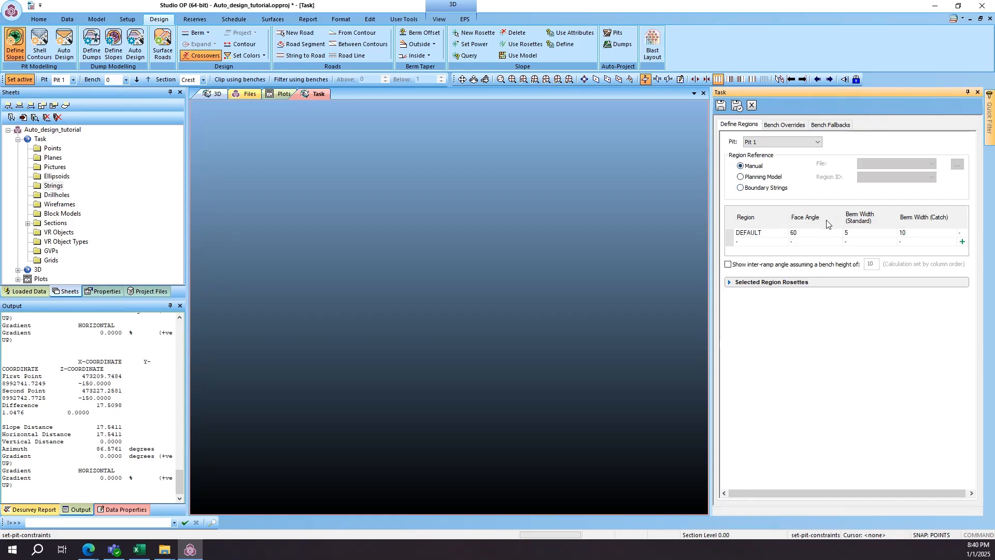
left_click(806, 233)
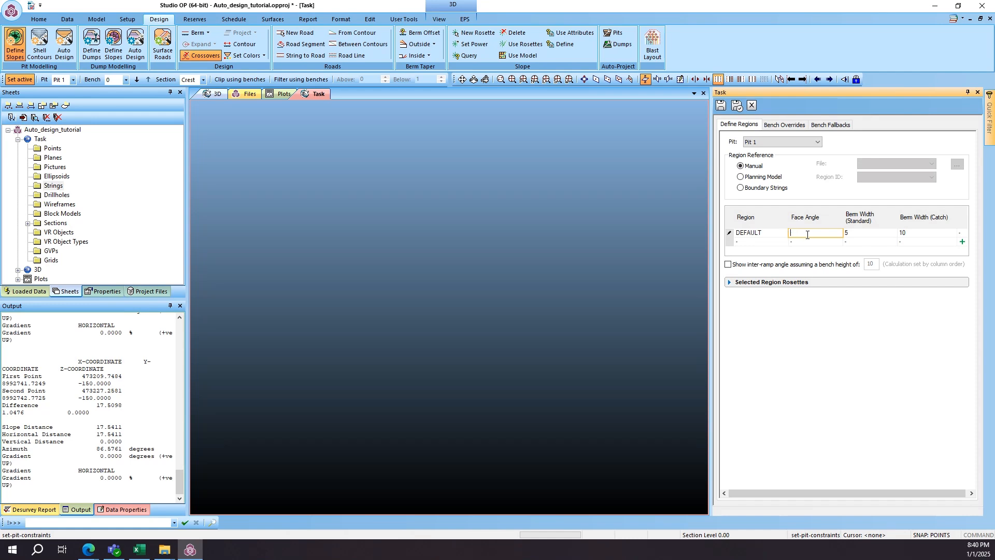
type("70")
left_click(872, 234)
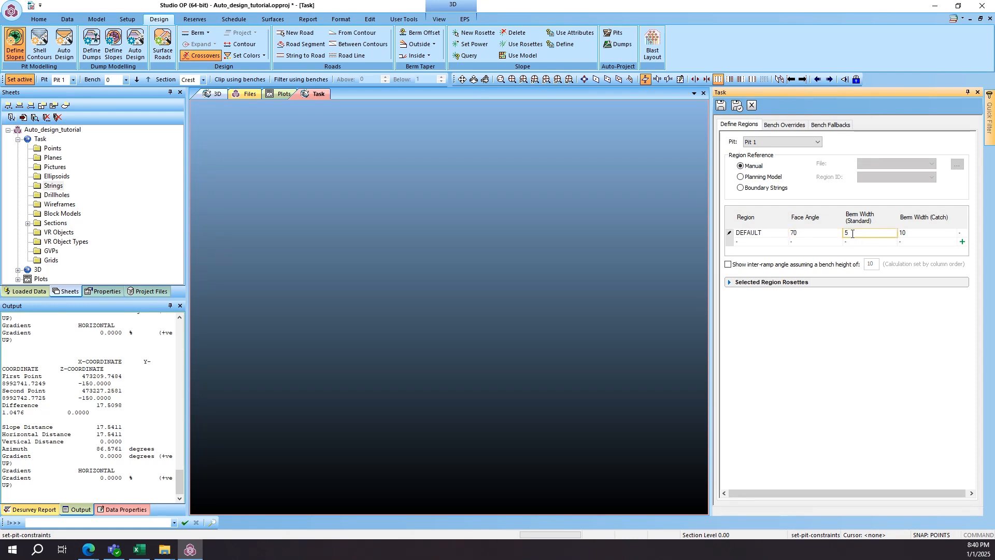
type("10")
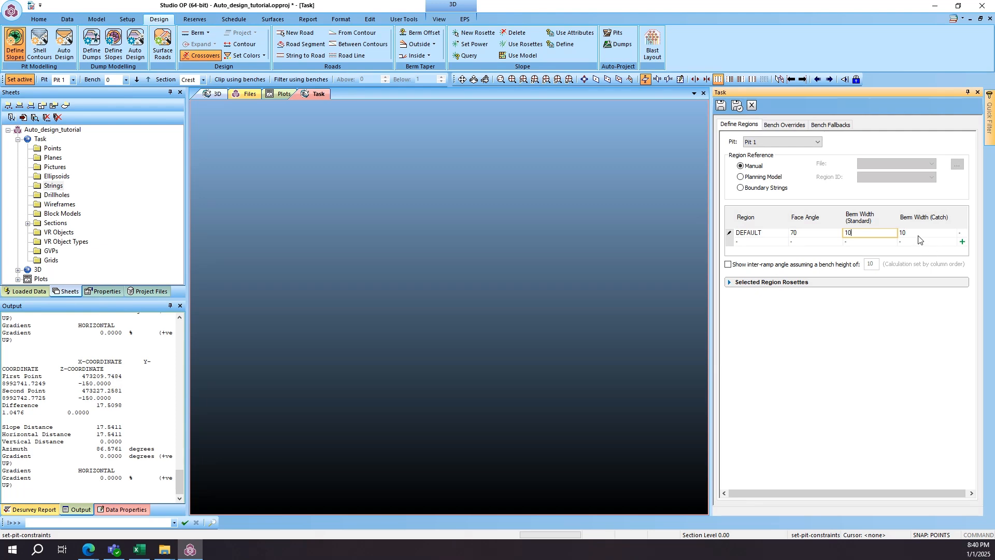
left_click(917, 234)
key("BackSpace")
key("BackSpace")
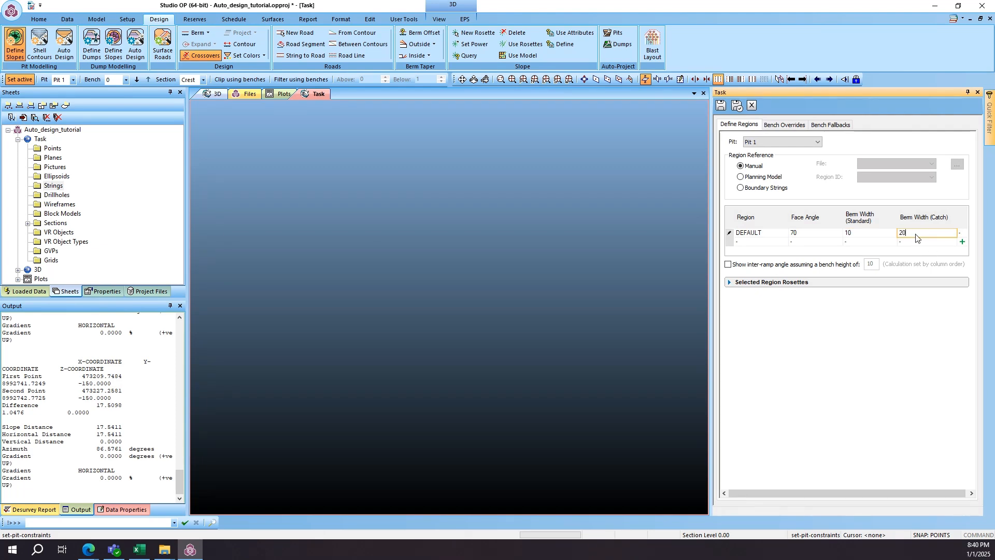
left_click(721, 113)
- Review the bench overrides and bench fallbacks in the pit slope definition
left_click(794, 129)
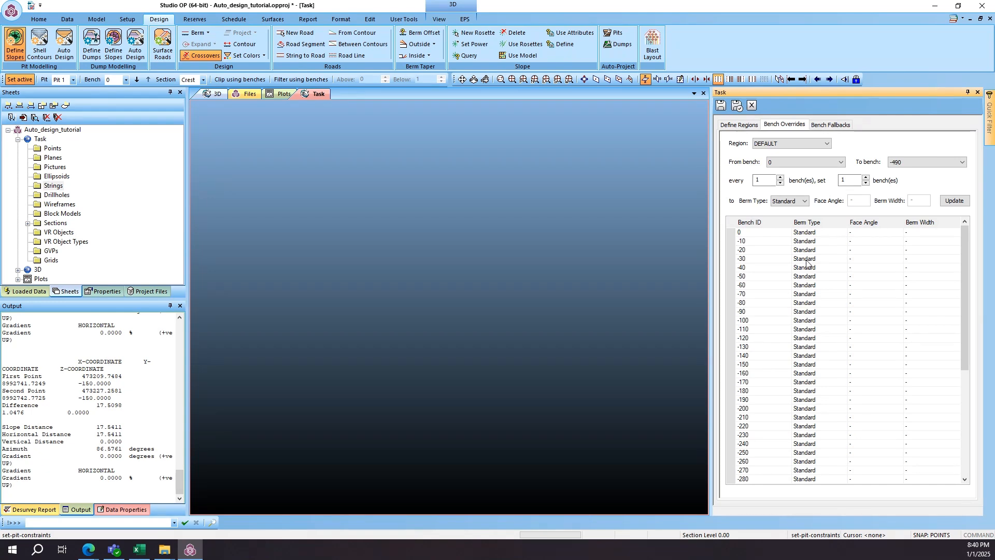
left_click(830, 124)
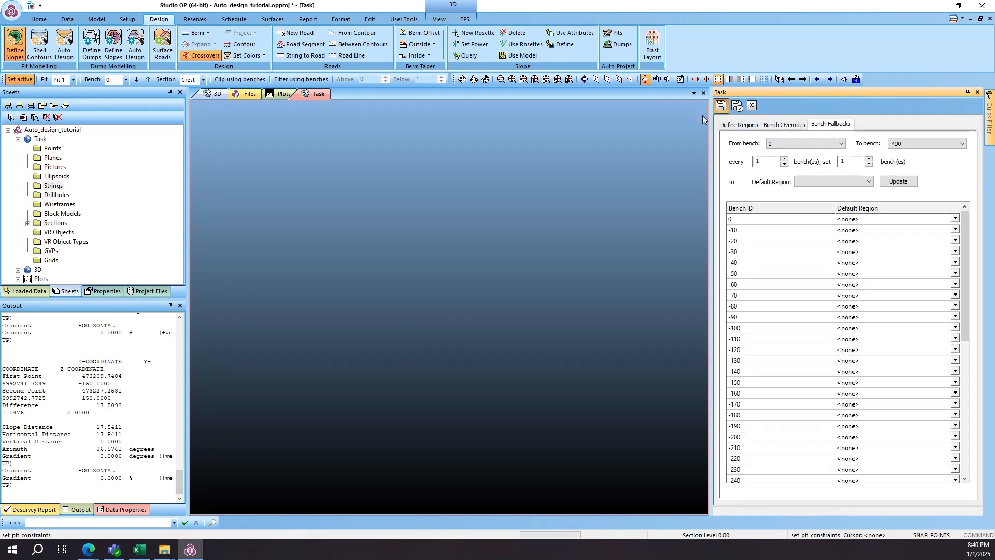
- Open the pit Auto Design task and add the loaded example_resmd block model to the Task view
left_click(62, 44)
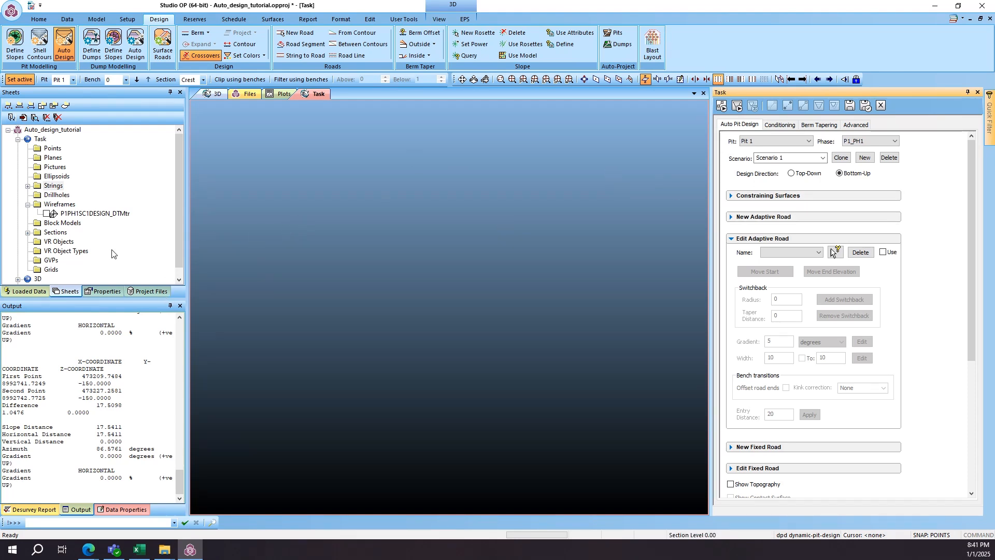
right_click(55, 224)
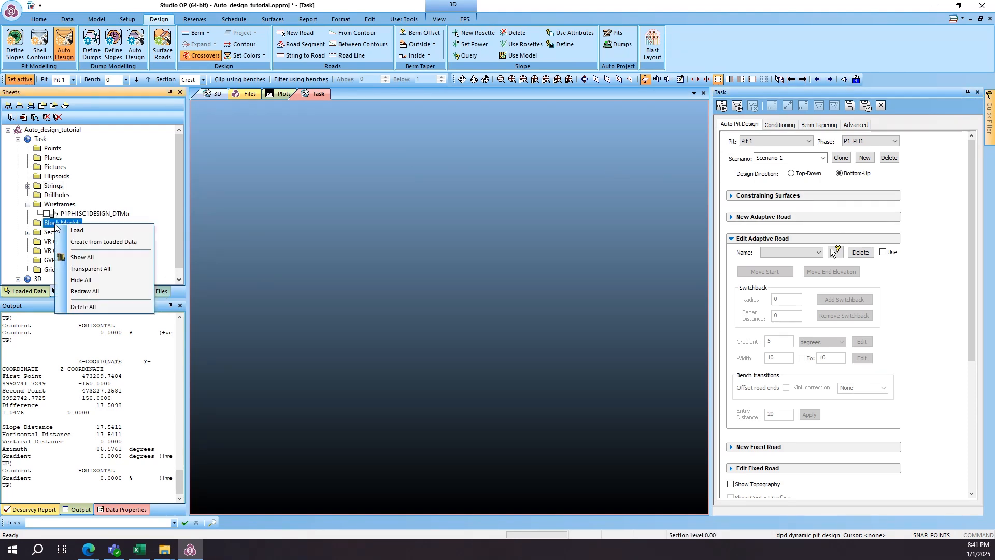
left_click(89, 242)
left_click(438, 218)
left_click(502, 344)
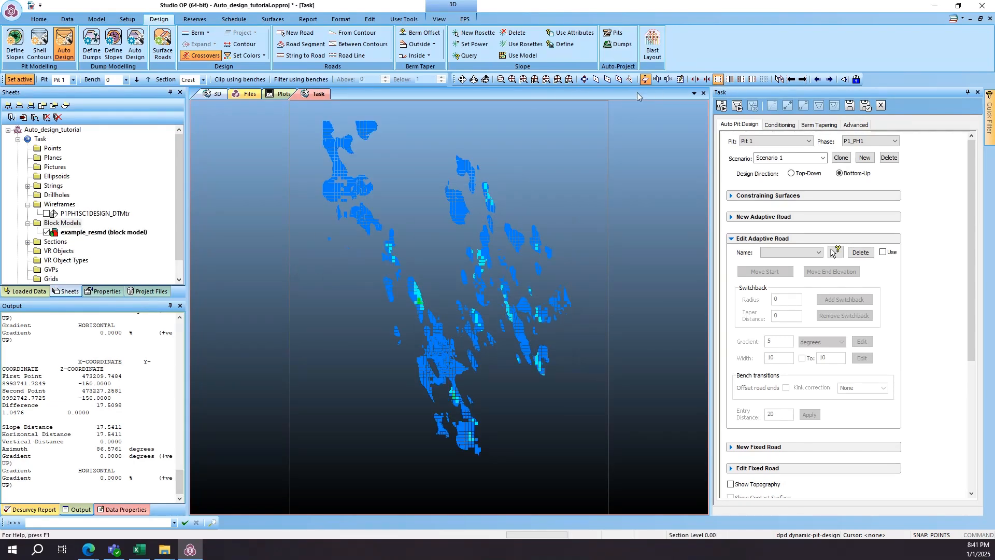
- Inspect the example_resmd block model in 3D and check its filter expression in the Data Object Manager
left_click(485, 78)
left_click_drag(525, 268, 524, 207)
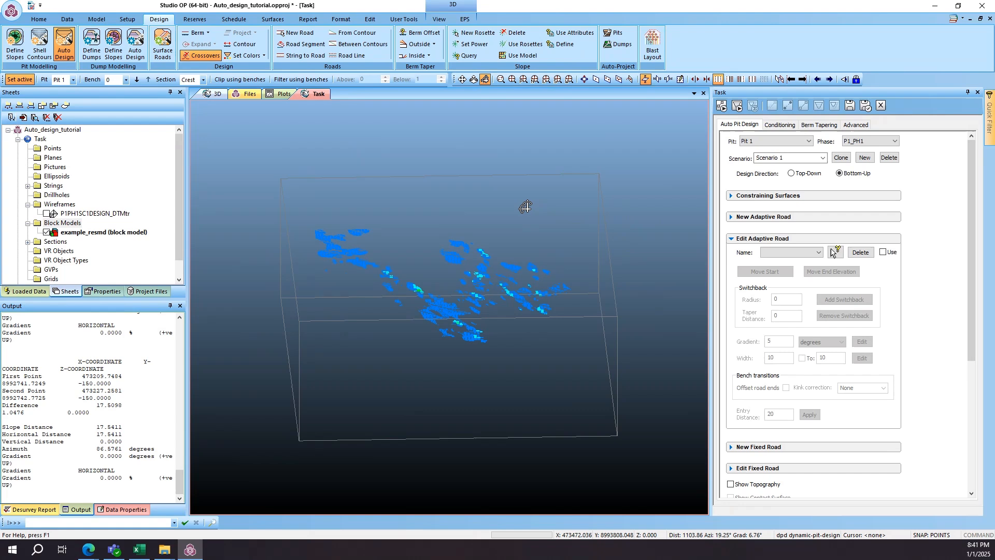
right_click(88, 233)
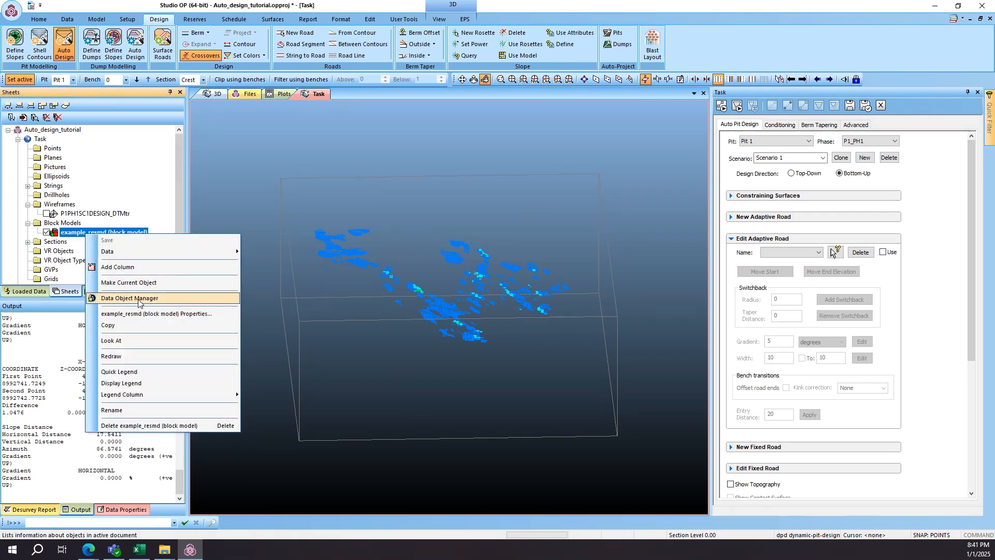
left_click(139, 298)
left_click_drag(544, 321, 523, 321)
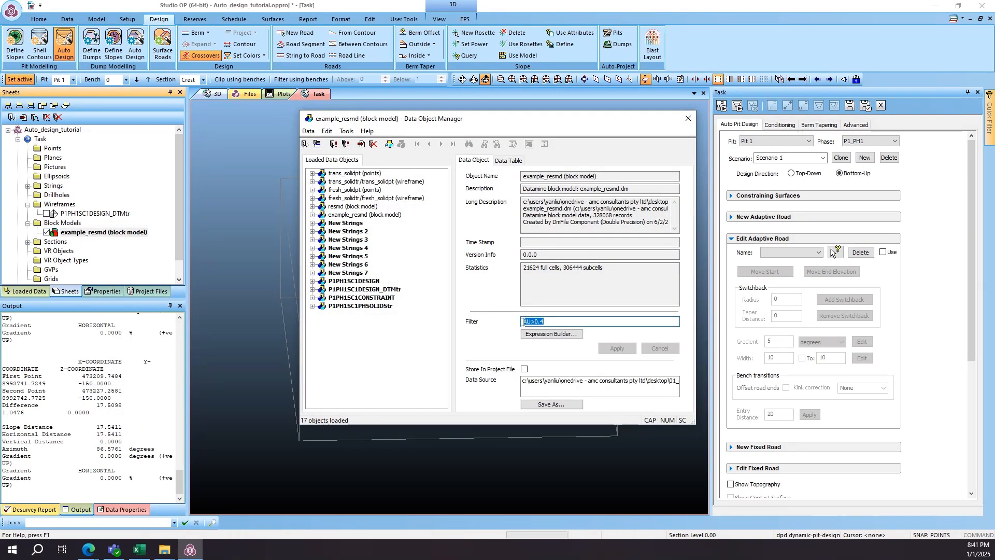
left_click(550, 322)
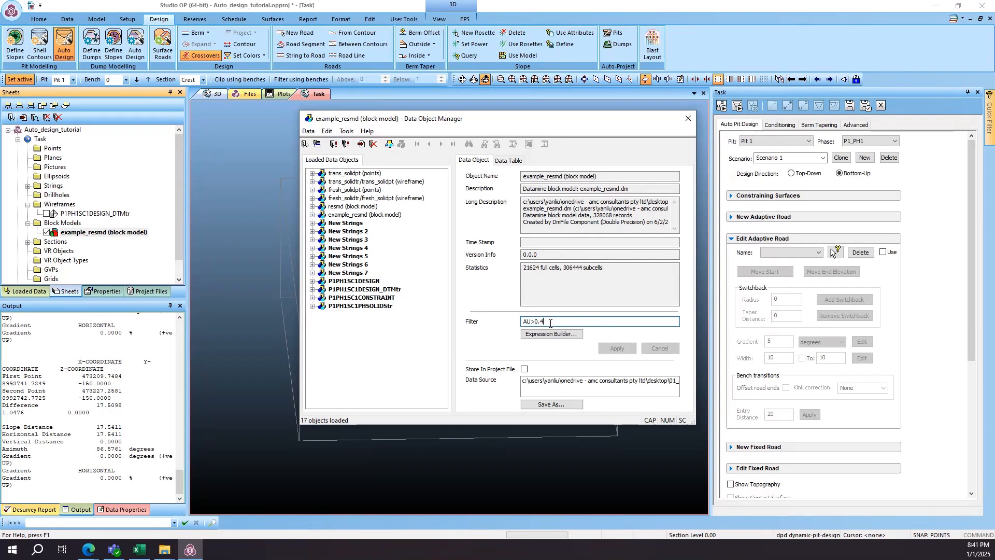
left_click_drag(535, 326, 507, 330)
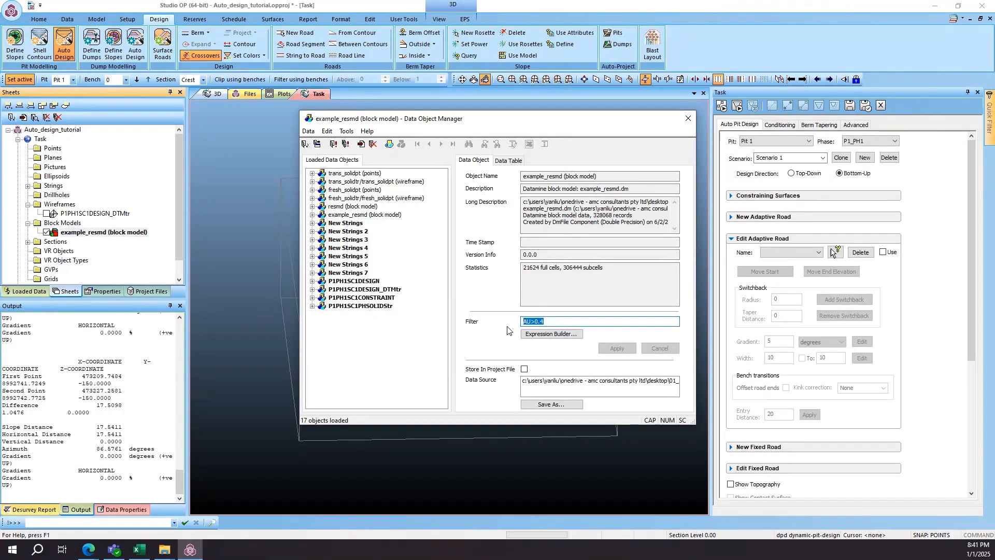
left_click(543, 322)
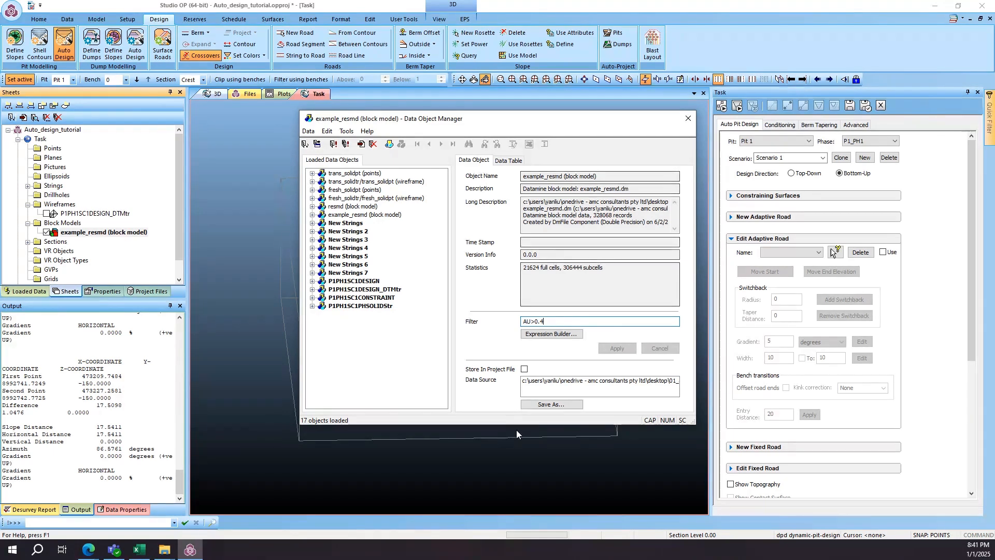
left_click(689, 119)
- Colour the example_resmd block model by the AU column with the AU (example_resmd) legend and set its display type to Blocks
right_click(133, 232)
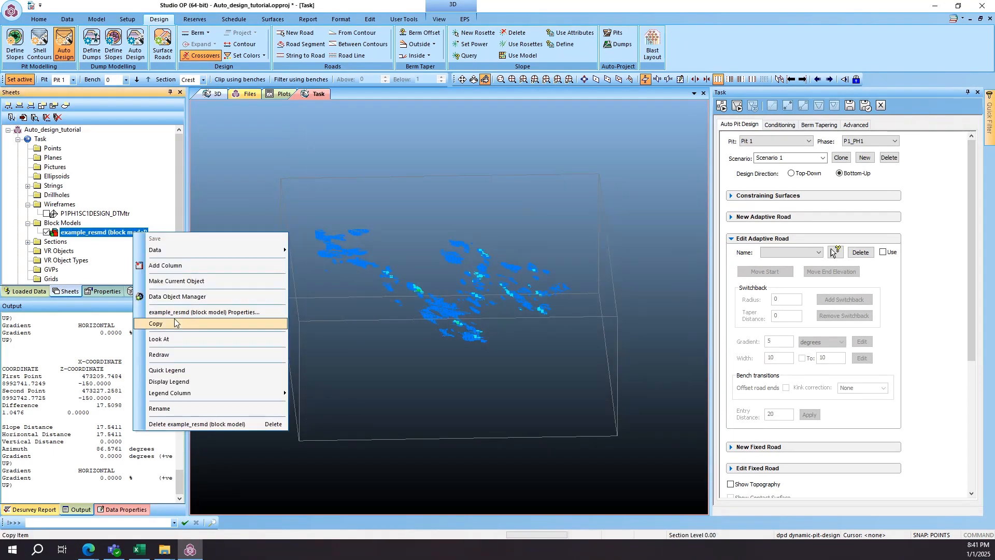
left_click(222, 314)
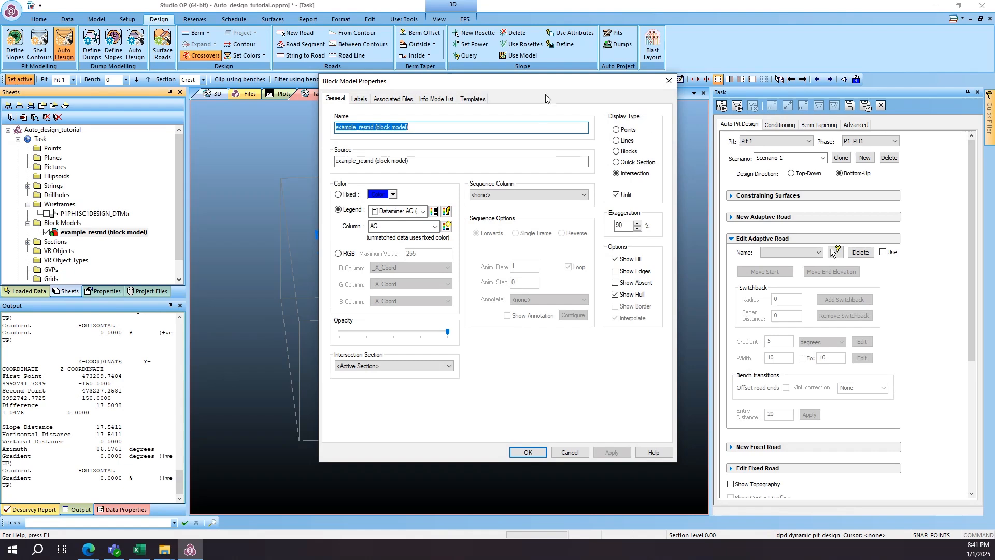
left_click_drag(545, 98, 402, 93)
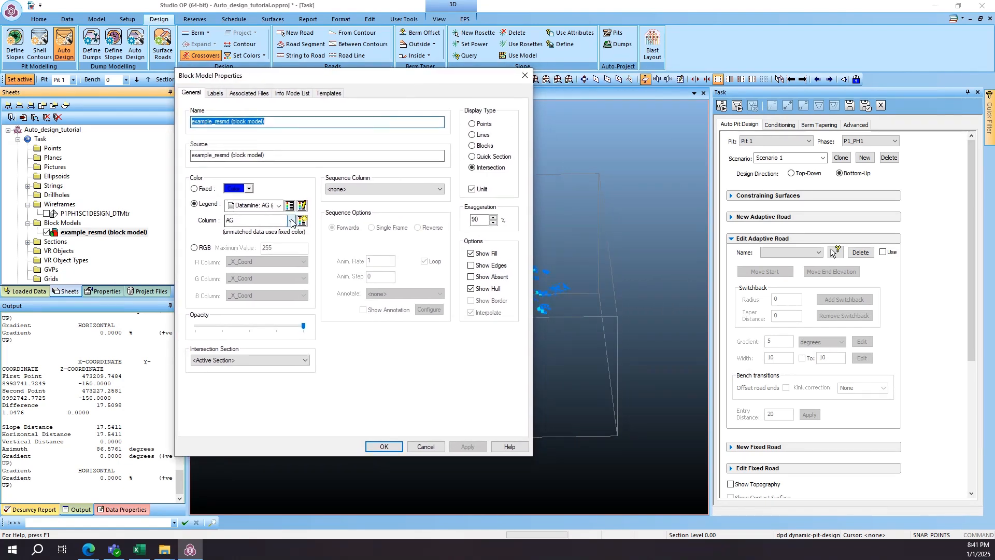
left_click(292, 222)
left_click(253, 282)
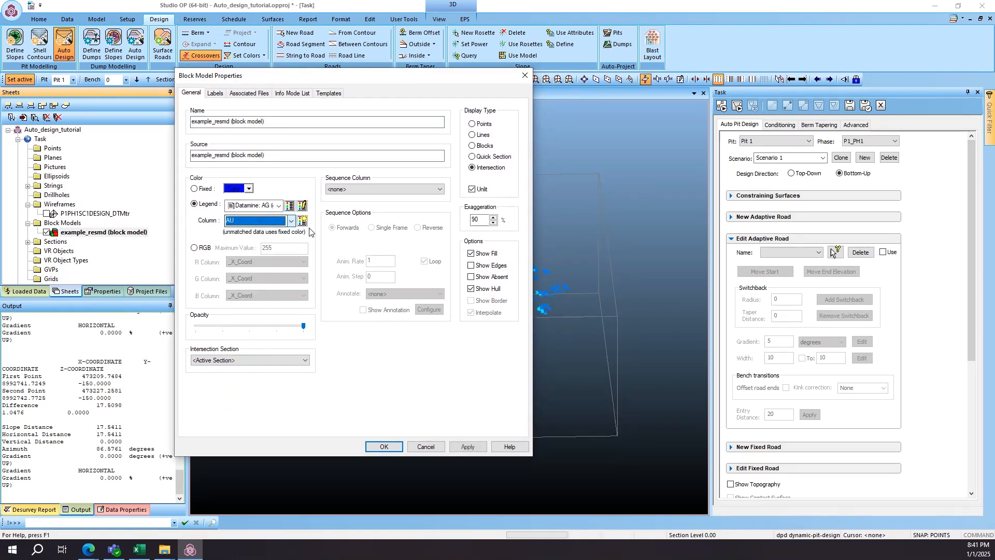
left_click(302, 206)
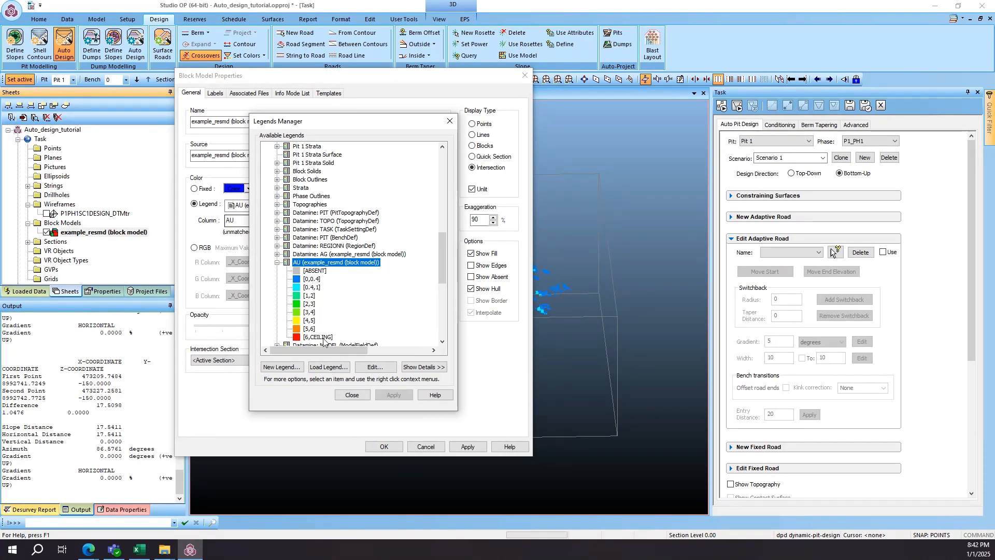
left_click(353, 395)
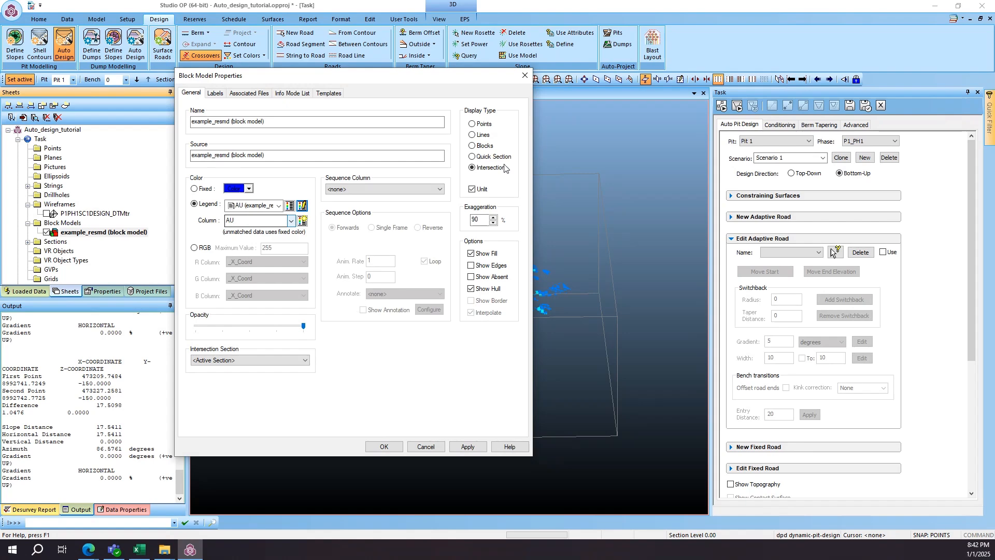
left_click(471, 146)
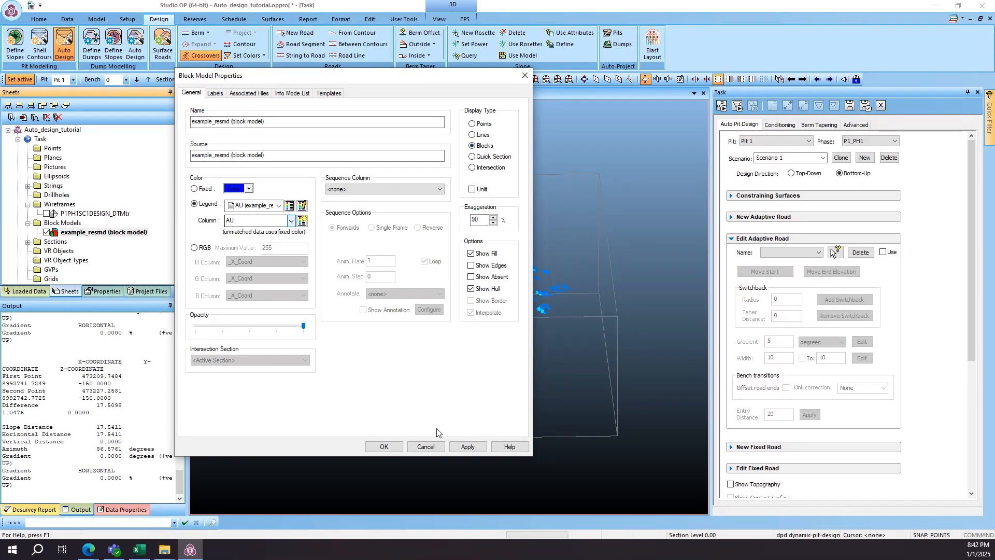
left_click(384, 447)
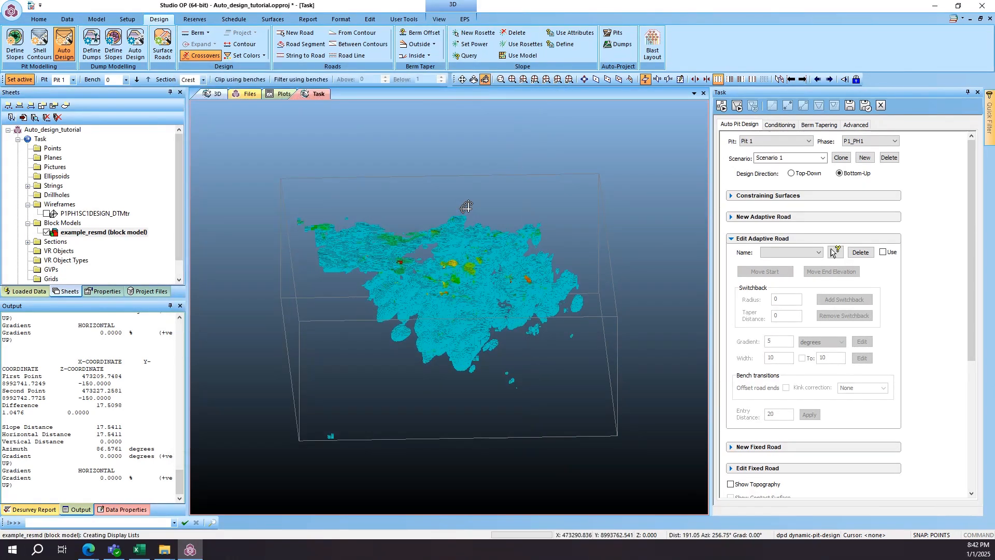
- Switch the example_resmd block model from full 3D blocks to a sectional display on the active section
scroll(448, 288, "up", 8)
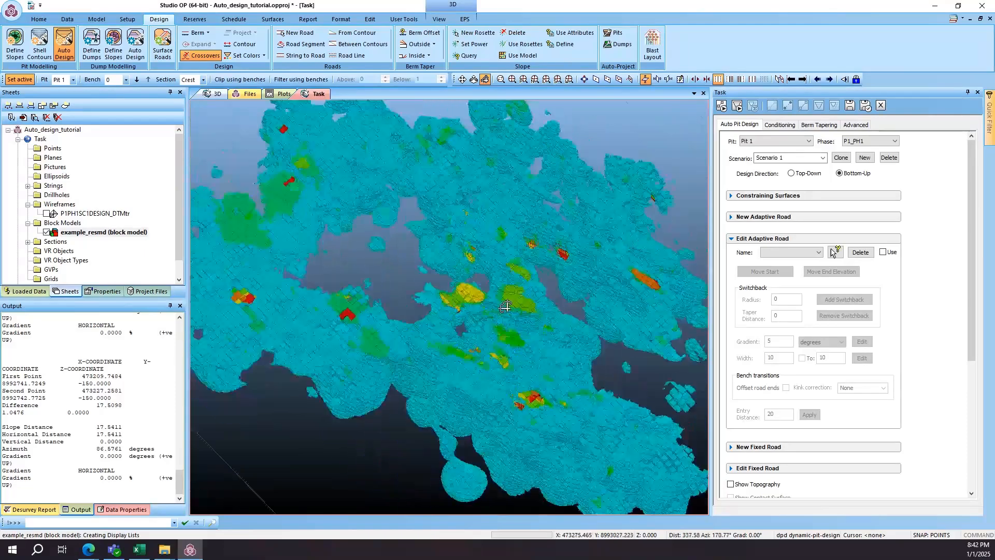
scroll(448, 288, "down", 5)
right_click(131, 232)
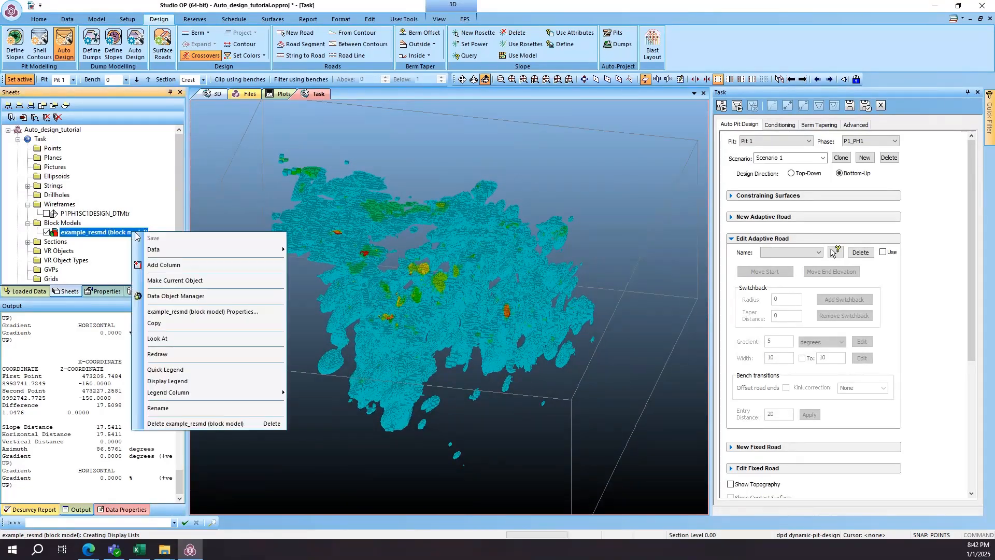
left_click(228, 312)
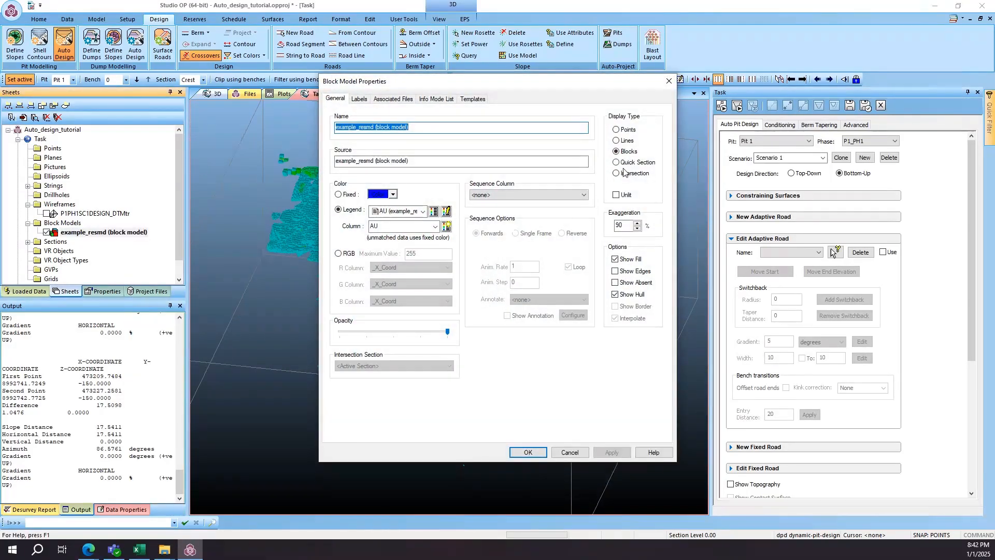
left_click(528, 452)
scroll(435, 349, "up", 3)
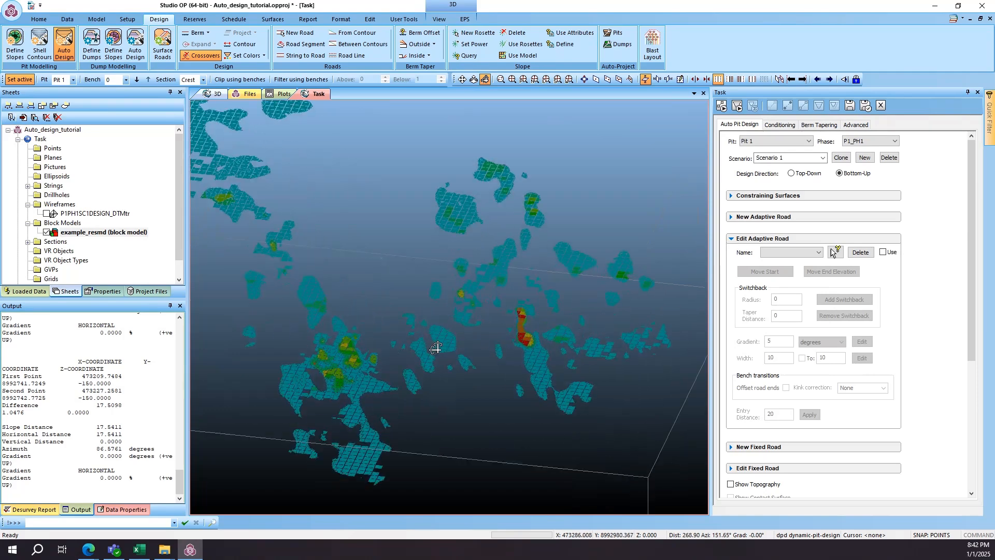
left_click_drag(437, 349, 408, 347, "shift")
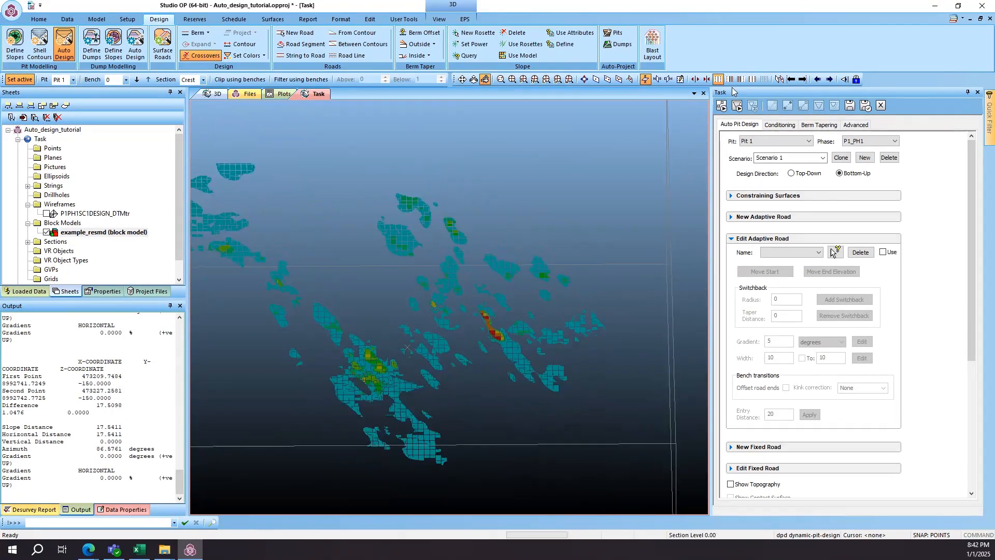
- Set the Bench Section's primary clipping distances to 5 at the front and 5 at the back
left_click(680, 80)
left_click_drag(513, 308, 496, 308)
type("5")
key("Tab")
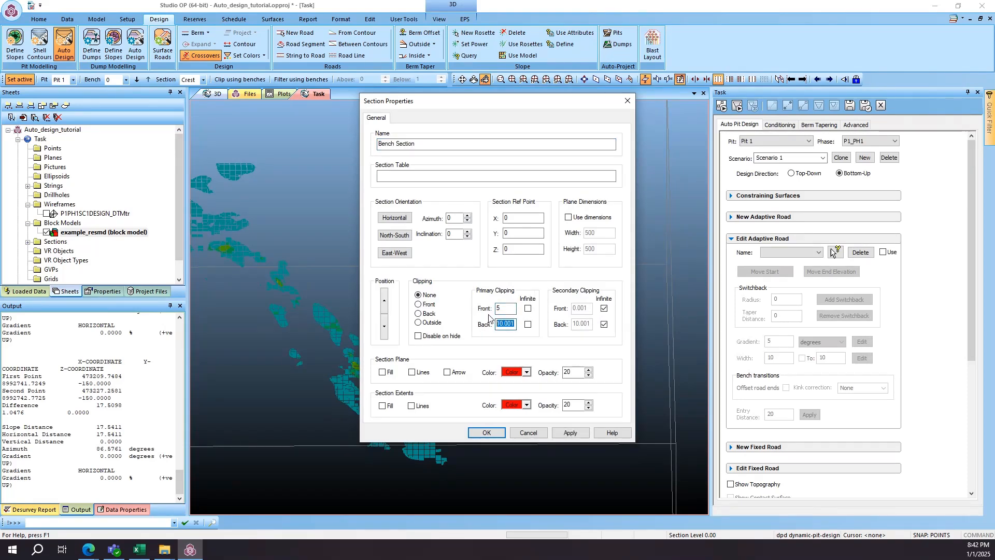
type("5")
left_click(487, 433)
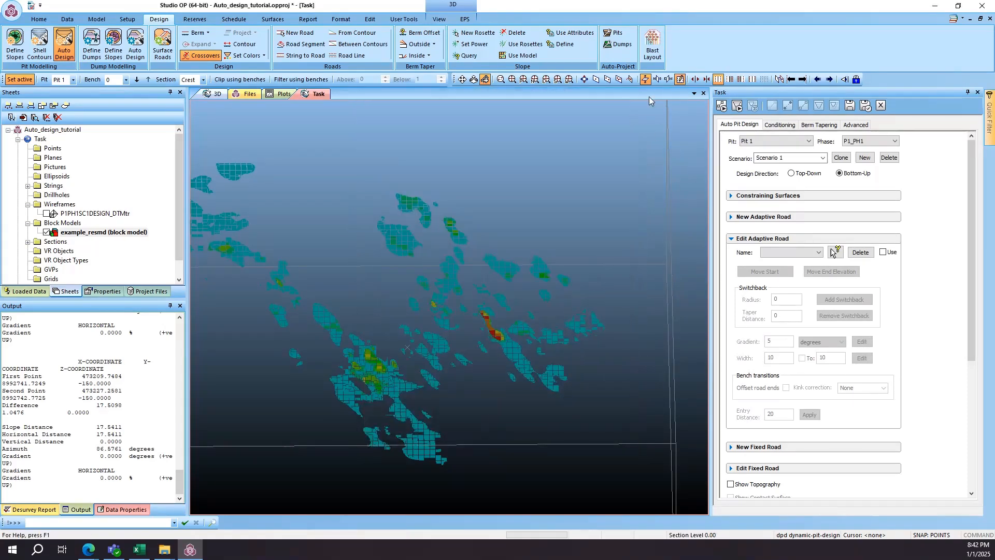
- Move the section down through the benches to level -150 and examine the deepest ore blocks
left_click(818, 79)
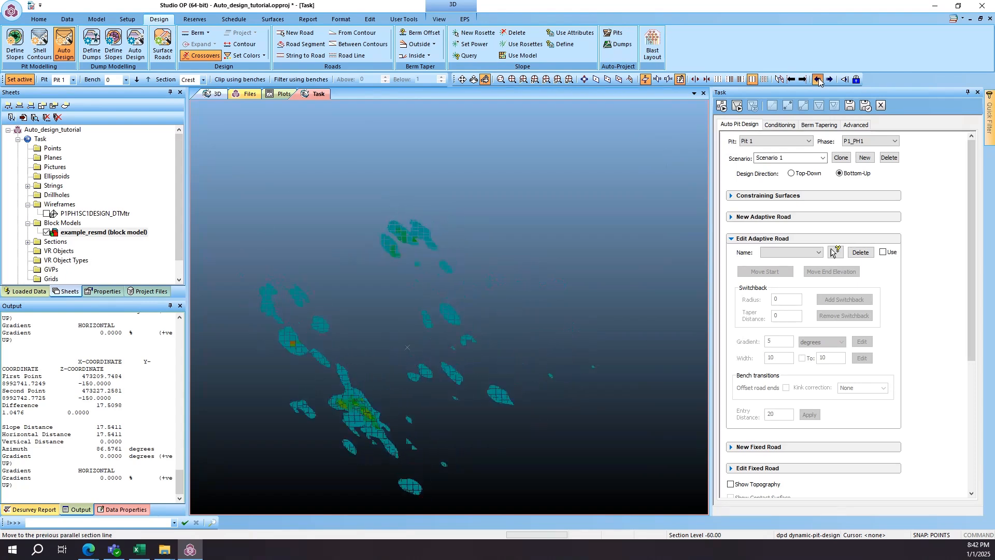
left_click(820, 82)
left_click(820, 82)
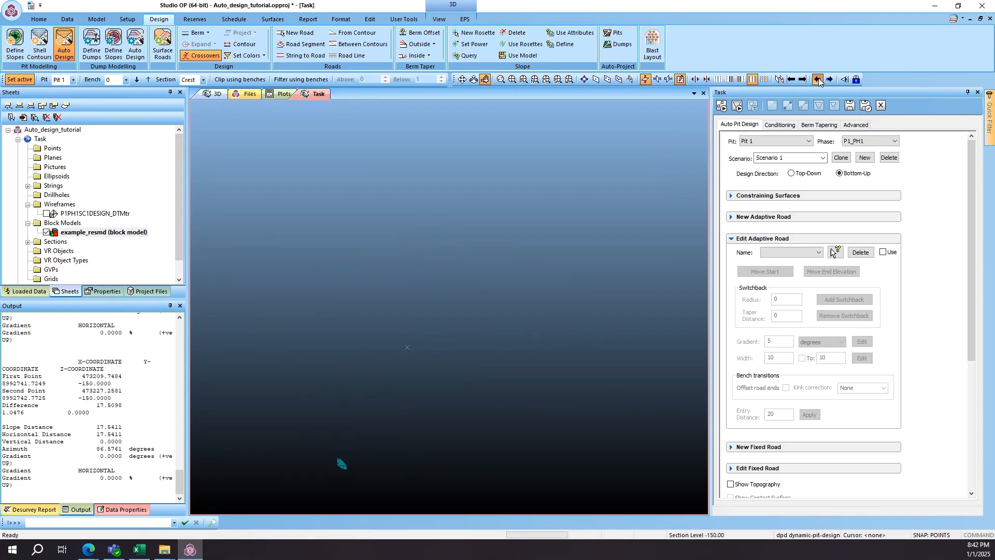
left_click(523, 80)
middle_click_drag(478, 264, 396, 202)
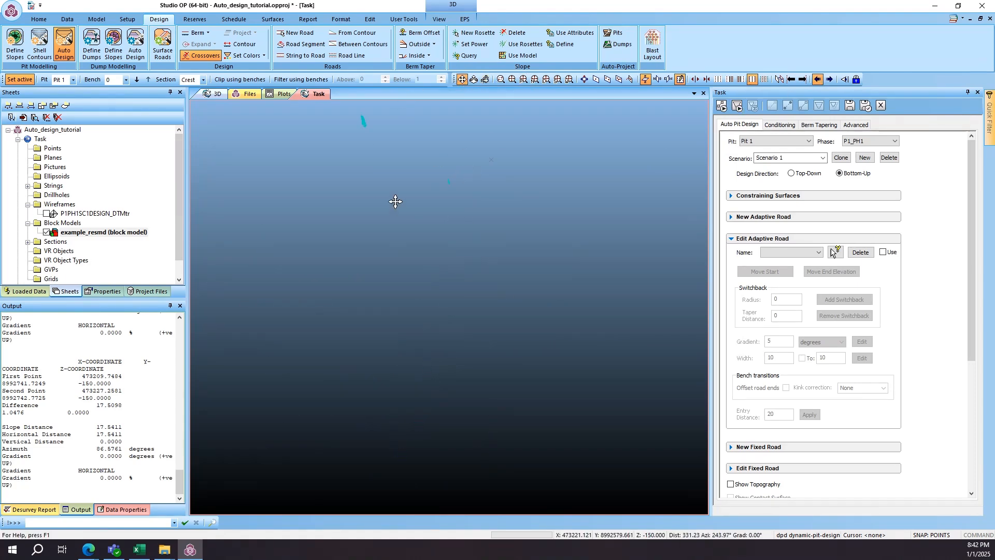
middle_click_drag(329, 105, 469, 220)
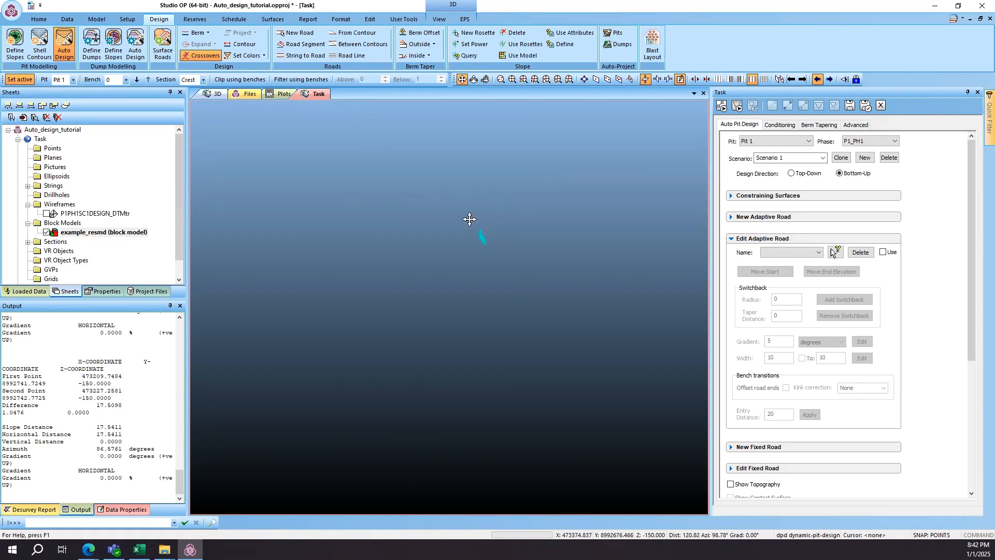
- Compare the ore outlines on neighbouring section levels between -110 and -150, ending at level -140
left_click(830, 80)
left_click(830, 81)
left_click(829, 82)
scroll(501, 251, "down", 5)
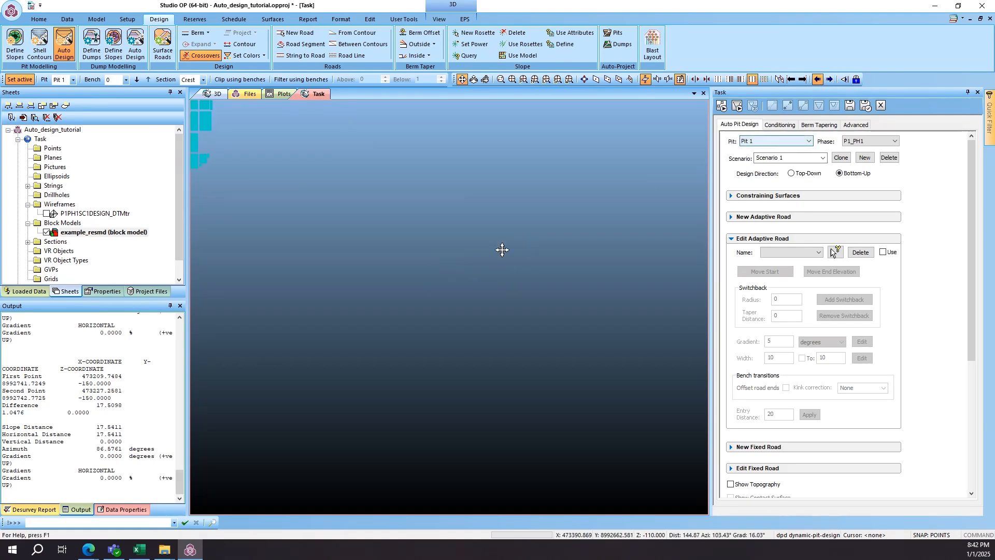
middle_click_drag(373, 233, 473, 304)
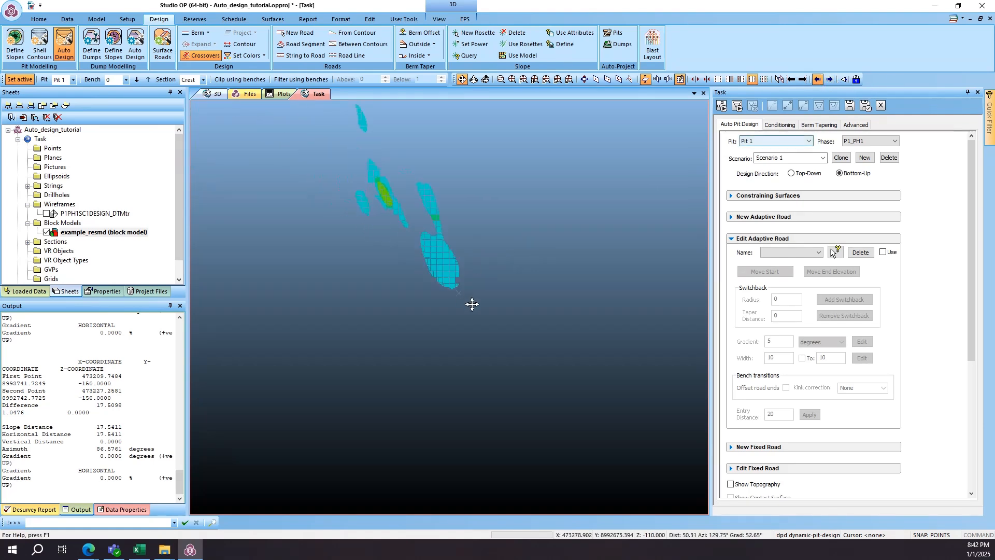
left_click(818, 80)
left_click(818, 84)
left_click(829, 81)
scroll(443, 250, "up", 5)
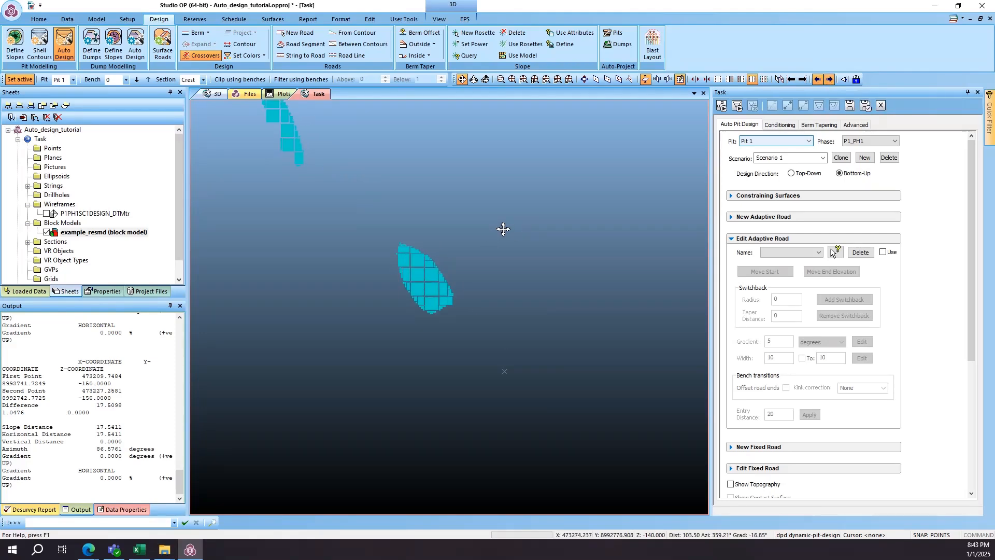
scroll(415, 268, "up", 3)
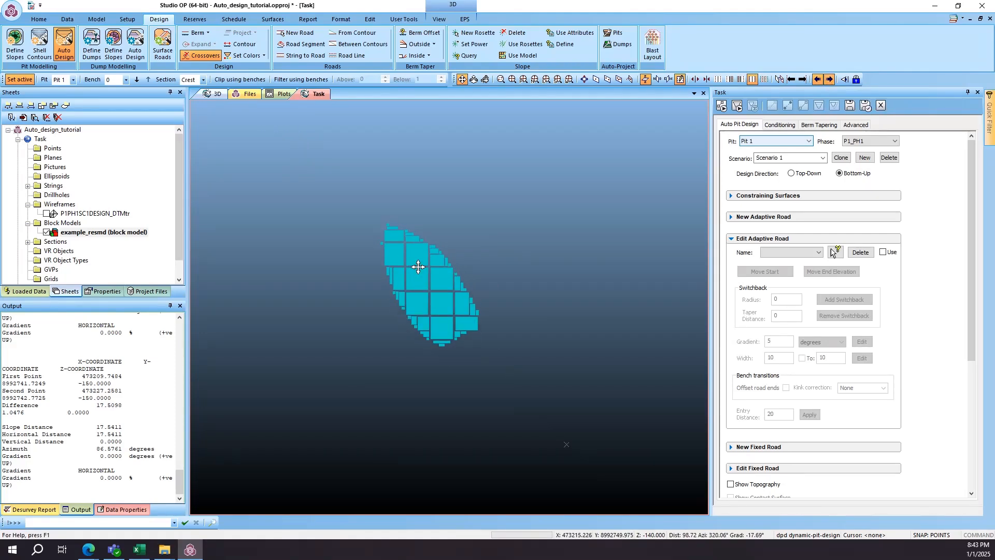
- Start a new string, turn section clipping on, and set the Bench Section's front and back primary clipping to 5
key("n")
key("s")
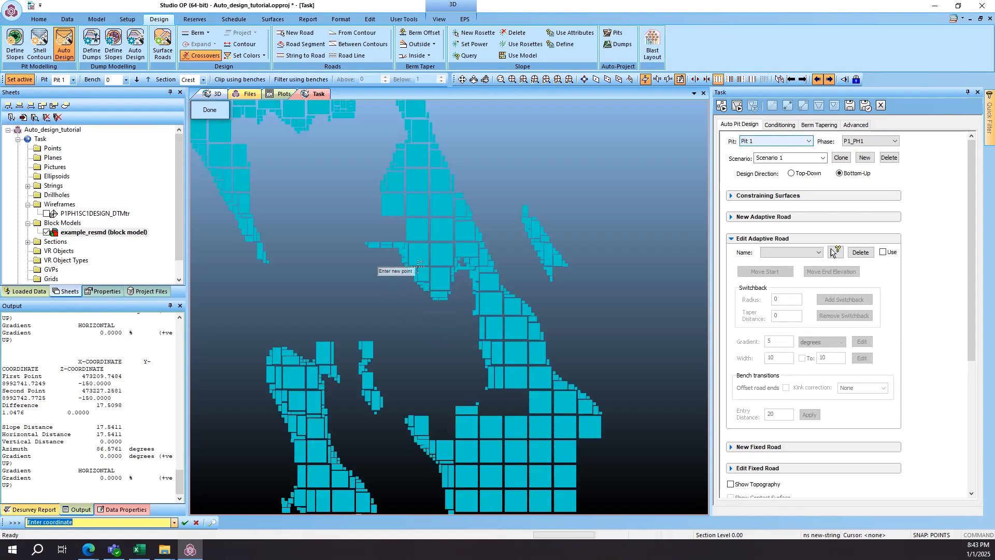
left_click(752, 79)
left_click(681, 79)
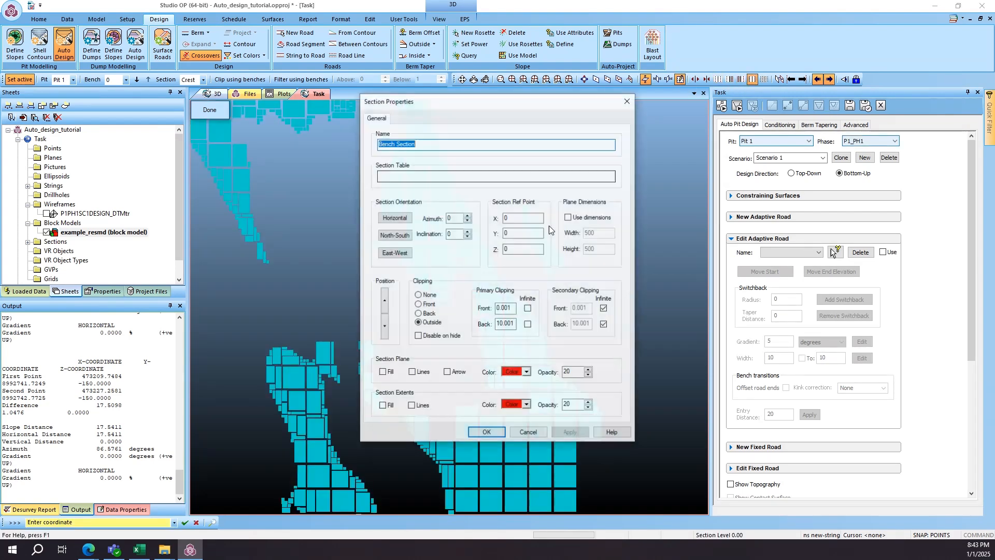
double_click(505, 309)
type("5")
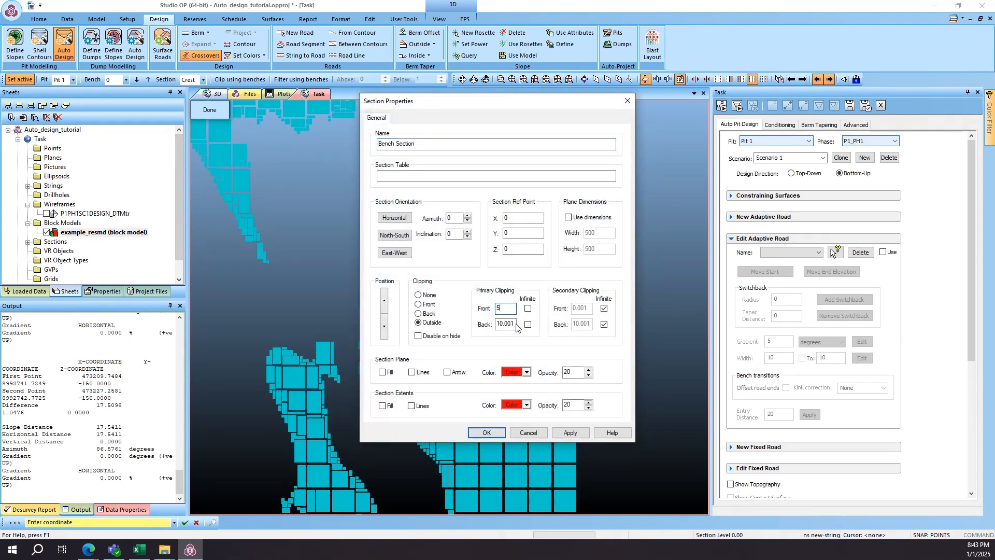
left_click_drag(514, 325, 478, 325)
type("5")
left_click(487, 433)
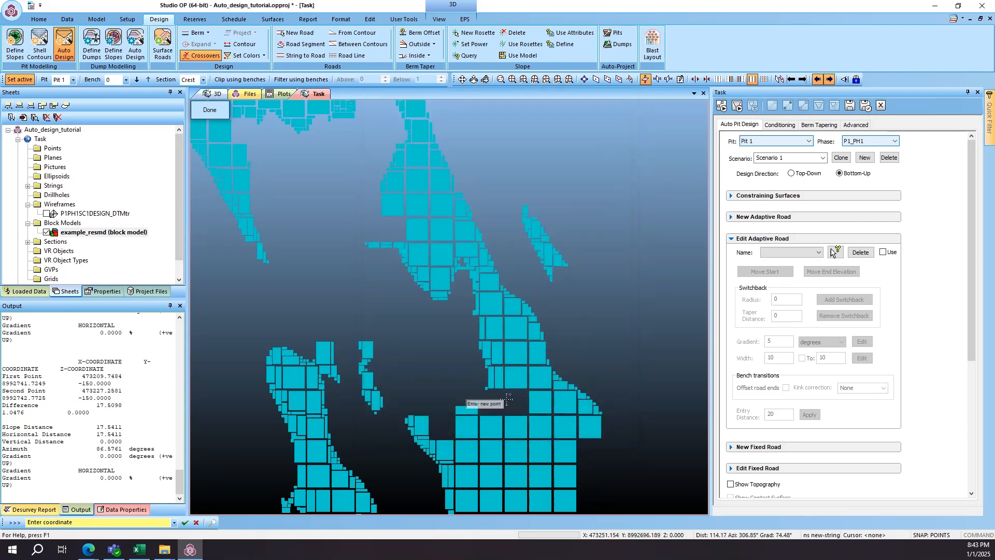
- List the loaded string objects, check the section's clipping settings, and move the section to level -140
left_click(28, 186)
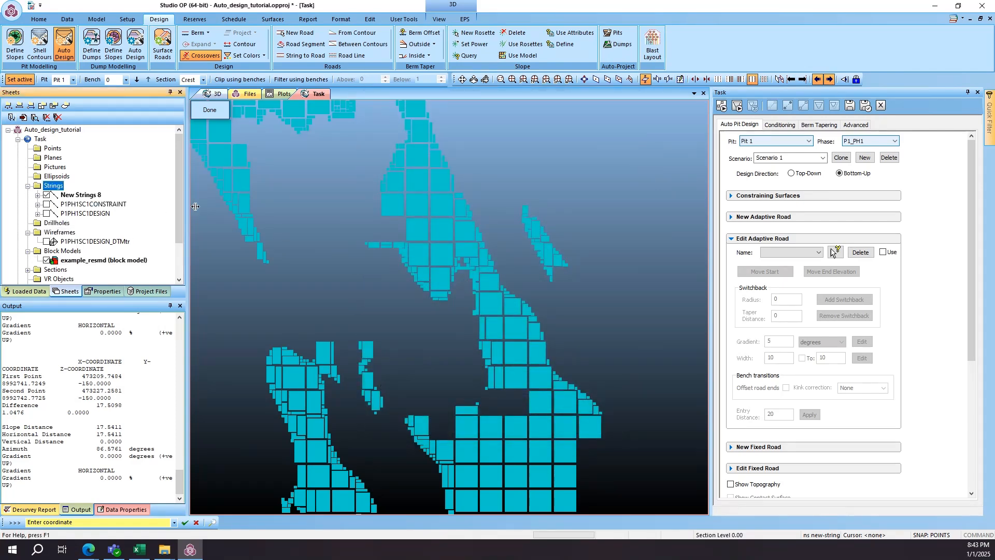
scroll(539, 238, "down", 6)
left_click(681, 80)
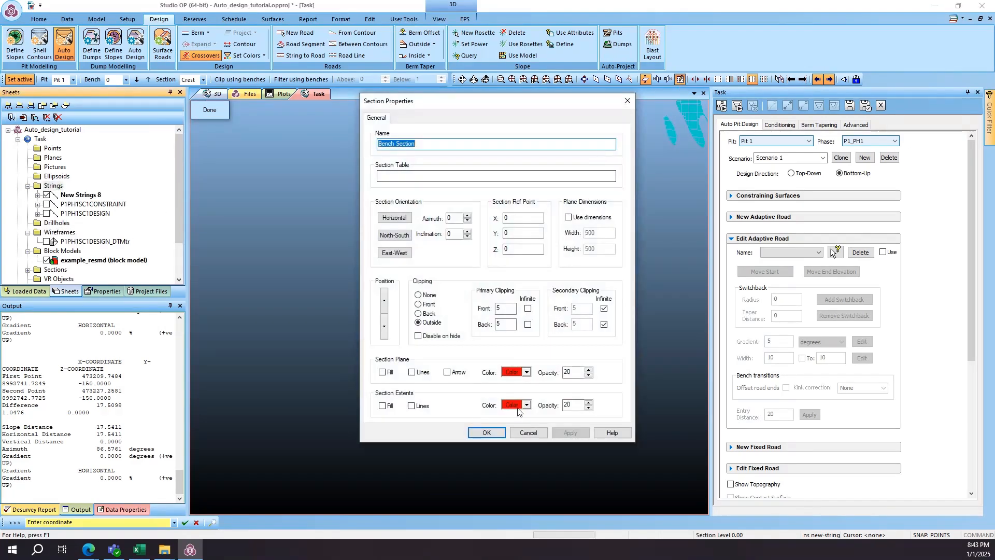
left_click(526, 432)
left_click(819, 81)
left_click(819, 81)
left_click(819, 80)
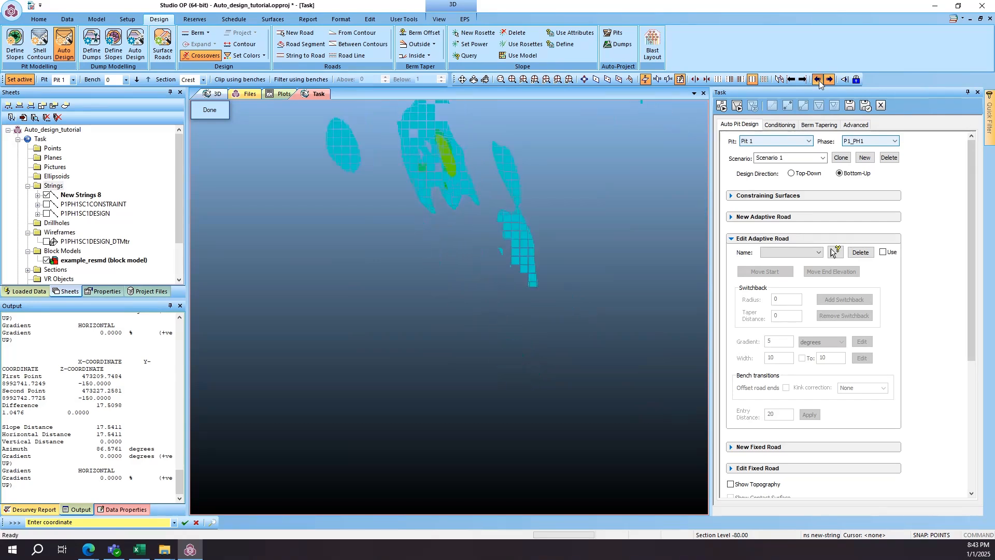
left_click(819, 80)
left_click(819, 80)
left_click(829, 80)
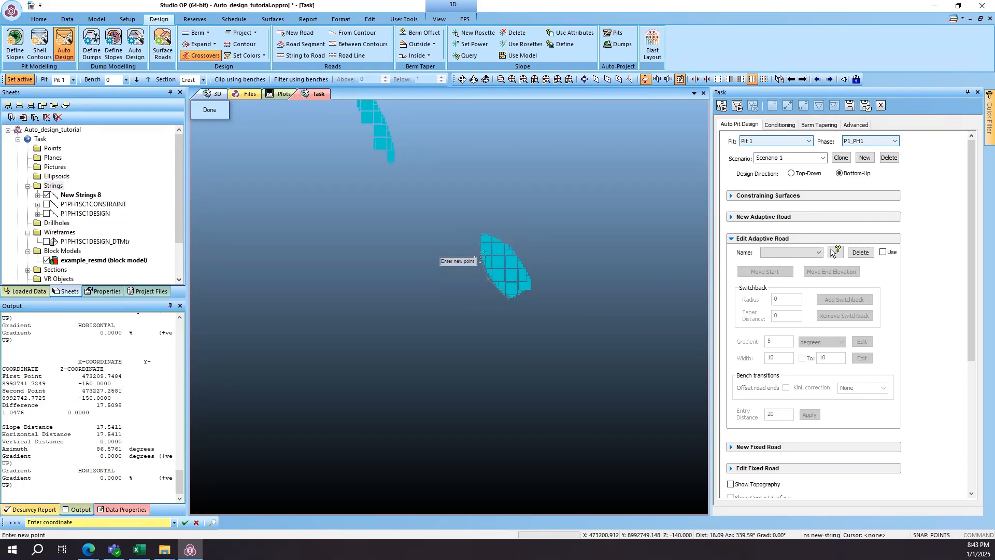
- Digitise a closed string around the lowest ore block cluster at level -140 and smooth it
left_click(525, 289)
left_click(526, 297)
type("clo")
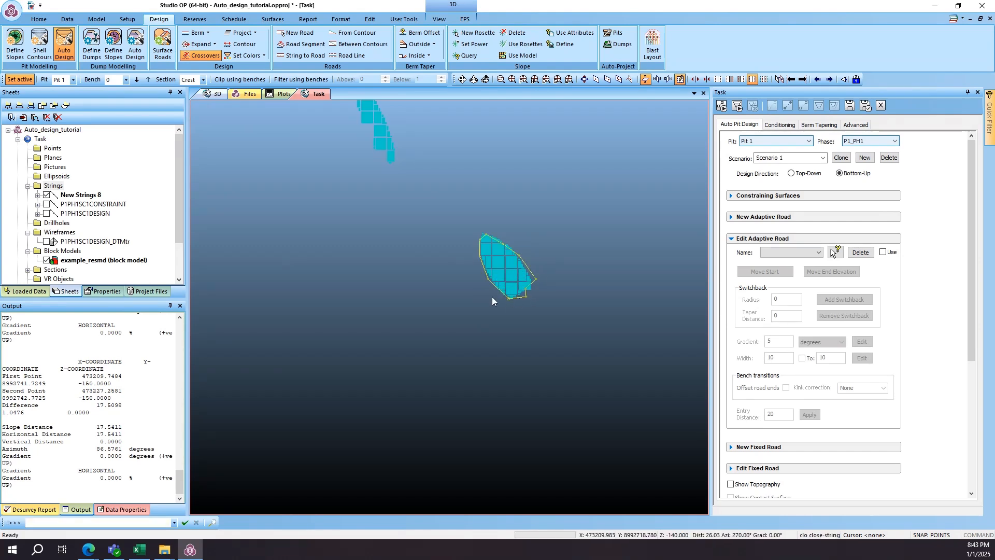
scroll(531, 285, "up", 4)
type("sms smooth")
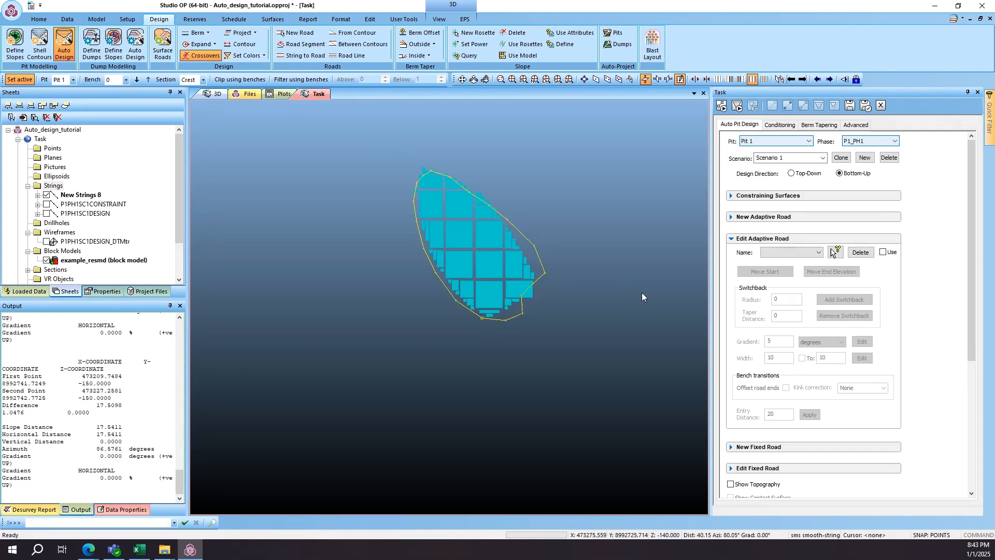
- Select the digitised string around the ore cluster at level -140 and add it to the design as a pit constraint
scroll(814, 291, "down", 4)
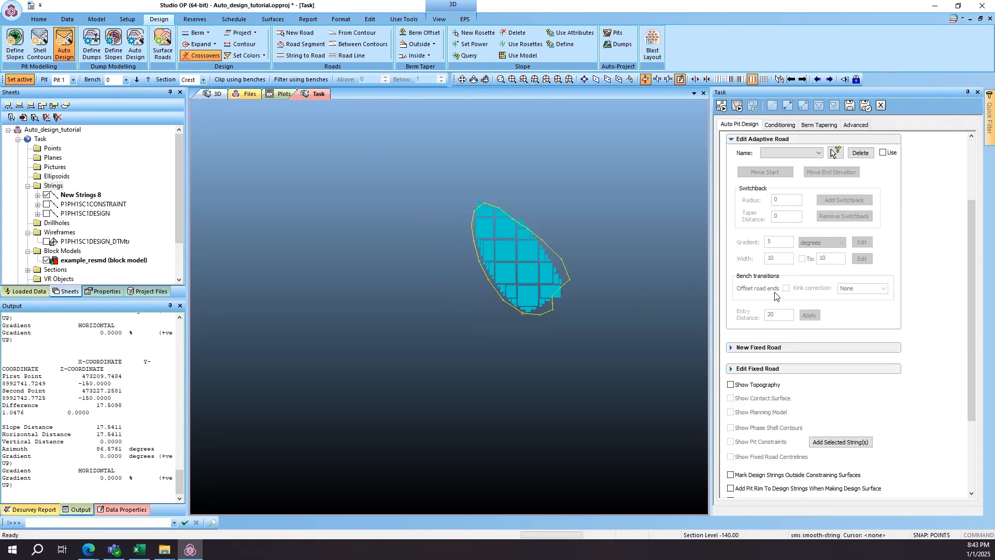
right_click(92, 206)
left_click(80, 207)
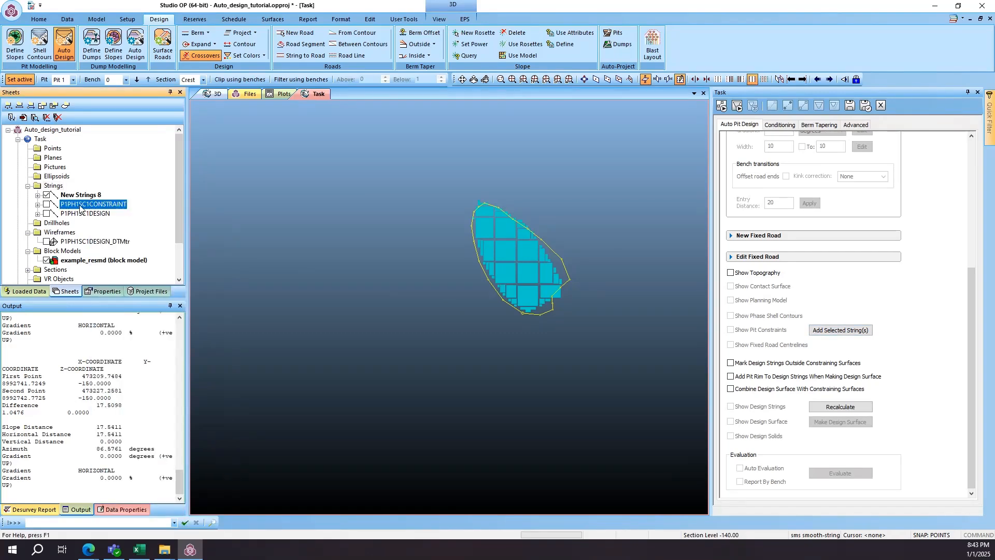
right_click(79, 206)
left_click(118, 189)
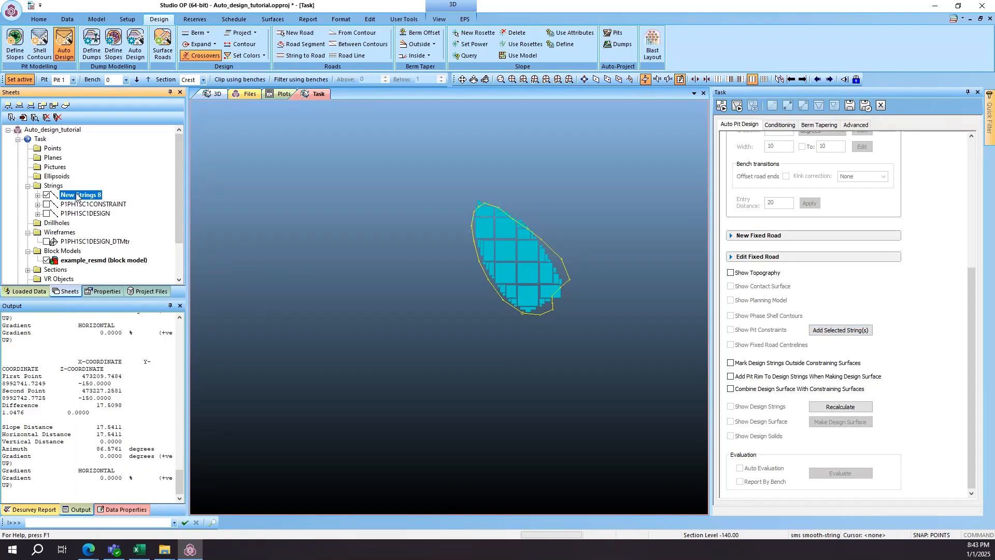
left_click(544, 283)
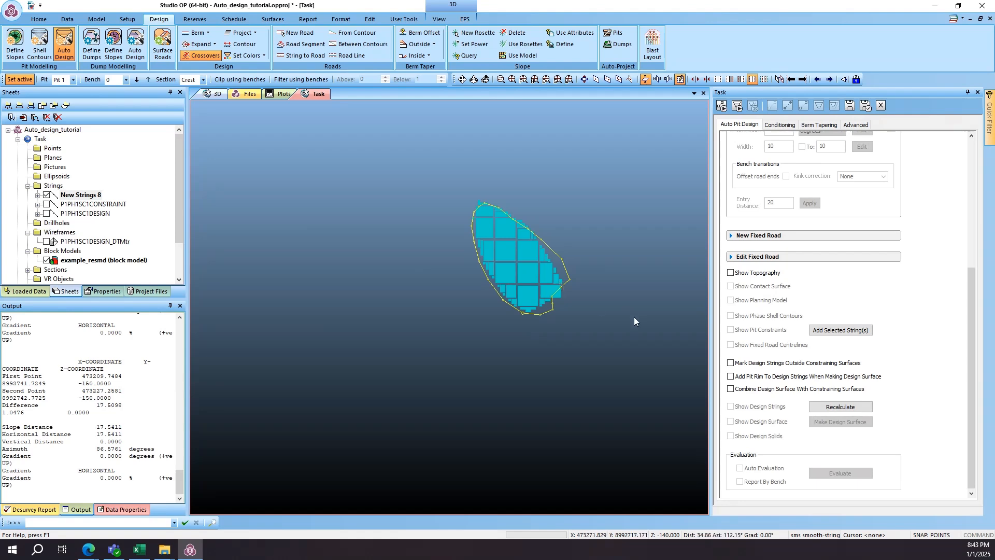
left_click(843, 331)
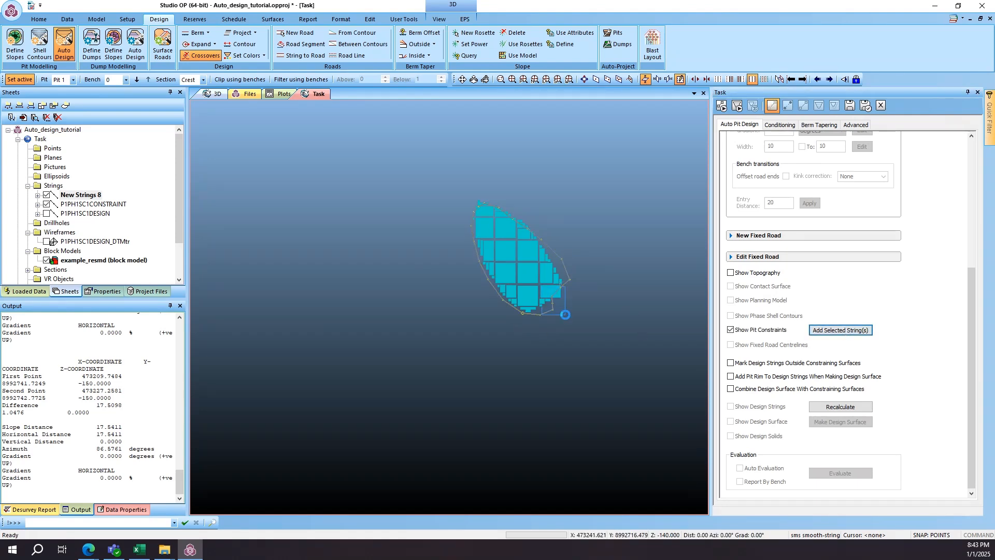
- Make P1PH1SC1CONSTRAINT the current object and recalculate the automatic pit design strings
right_click(106, 203)
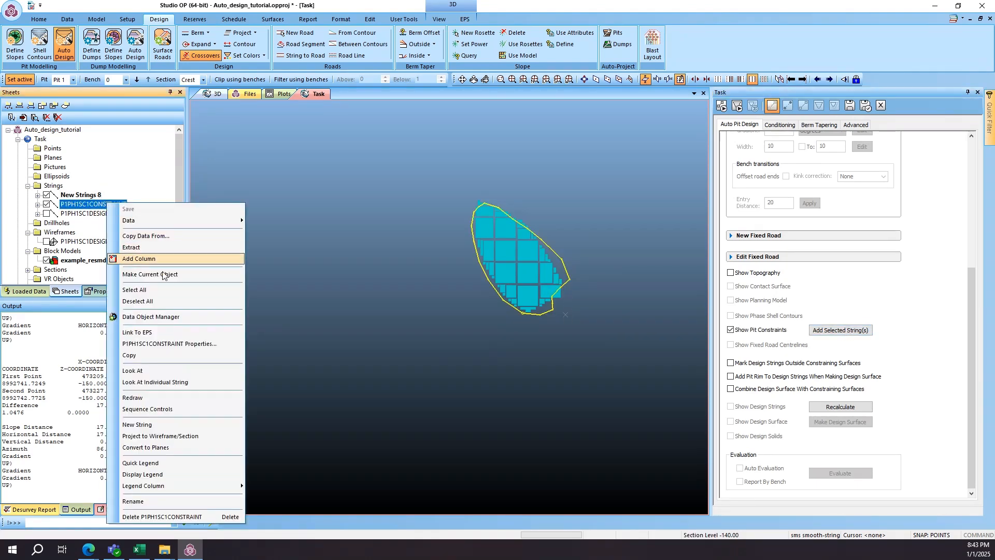
left_click(137, 274)
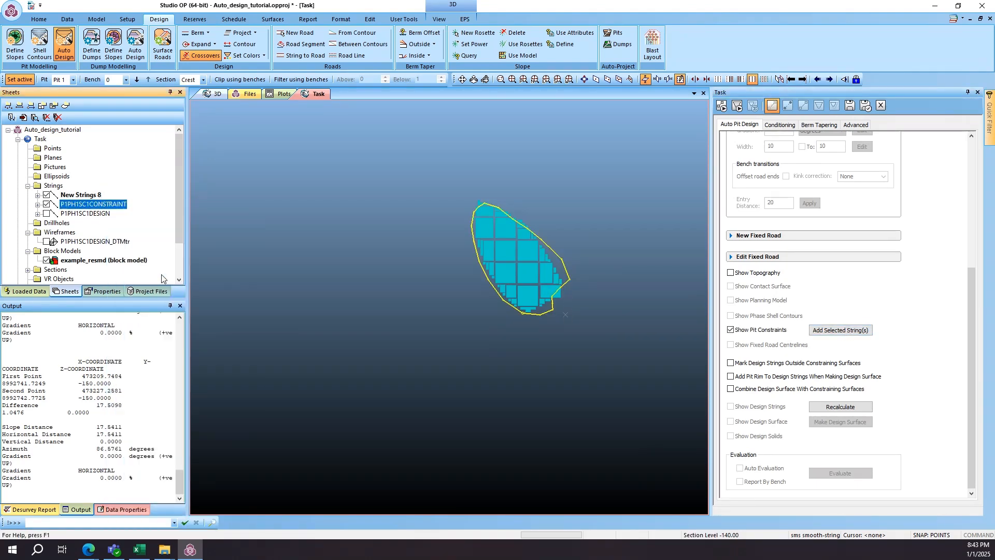
left_click(844, 407)
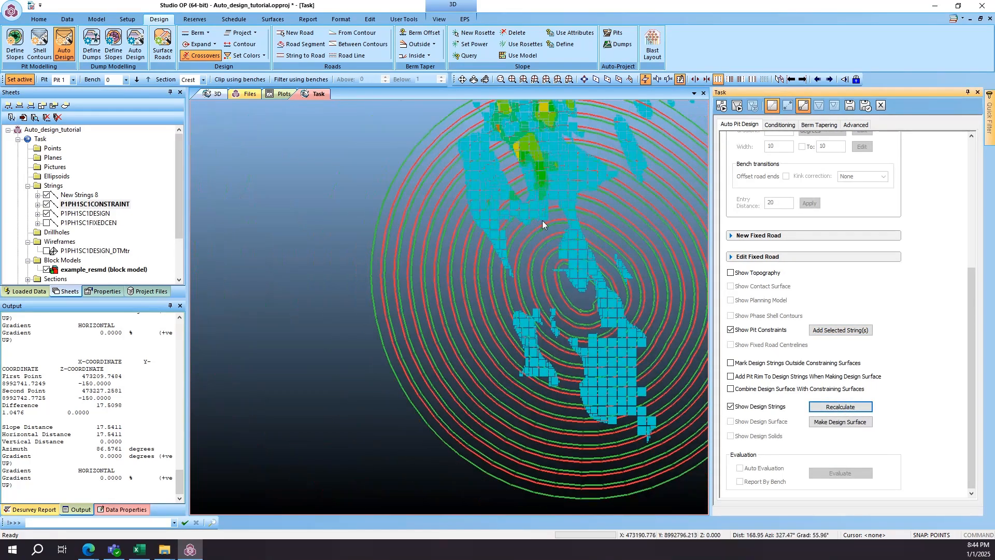
- Examine the pit design strings against the ore blocks in 3D and on section levels from -110 to -130, ending at level -120
left_click(467, 81)
scroll(529, 229, "down", 1)
left_click_drag(529, 229, 477, 226)
left_click_drag(493, 337, 490, 363)
scroll(482, 332, "up", 2)
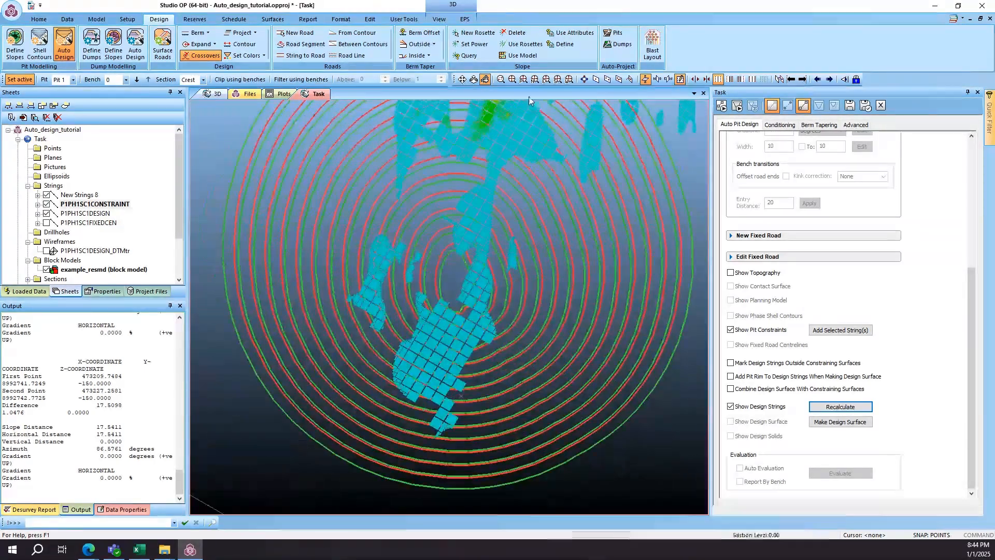
left_click(524, 80)
left_click(820, 79)
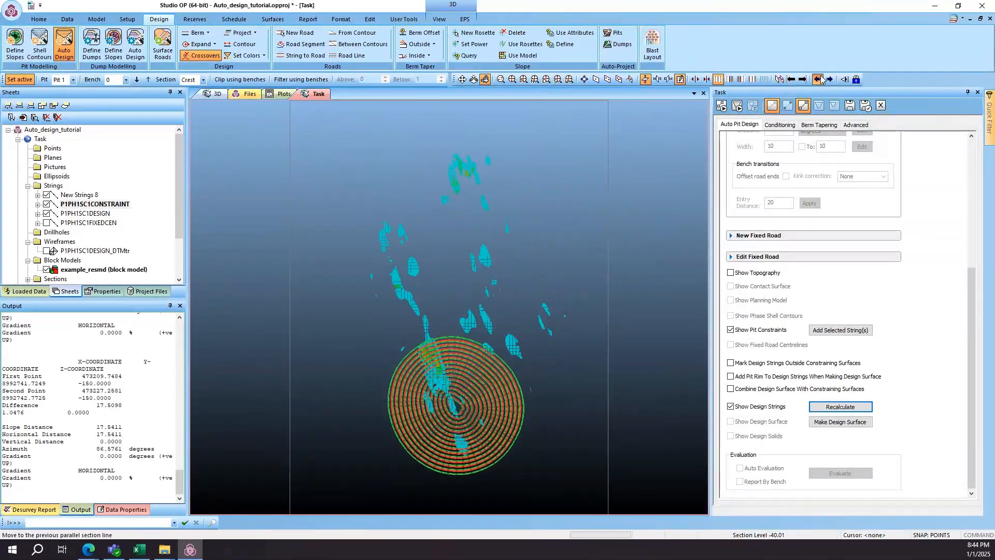
left_click(822, 79)
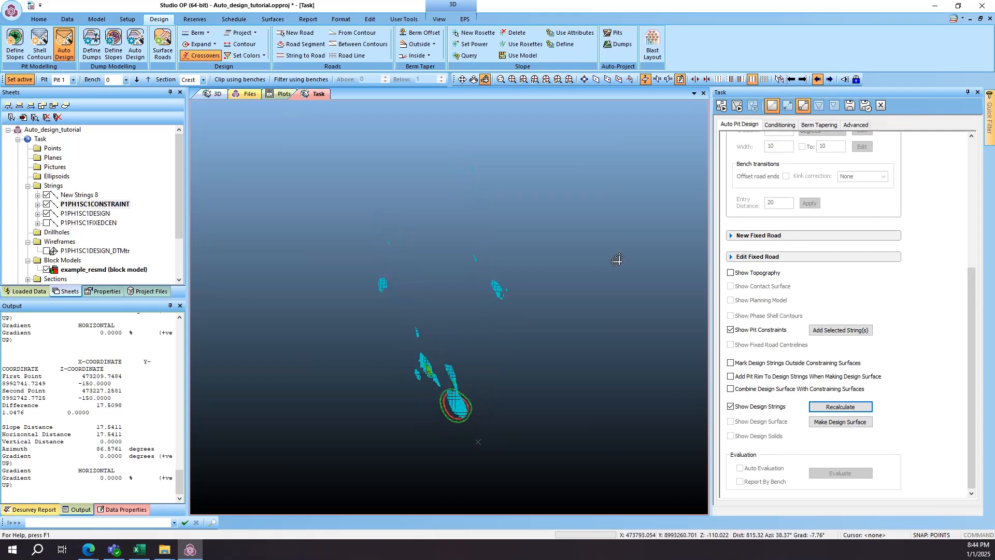
left_click_drag(446, 367, 433, 235)
scroll(434, 238, "up", 6)
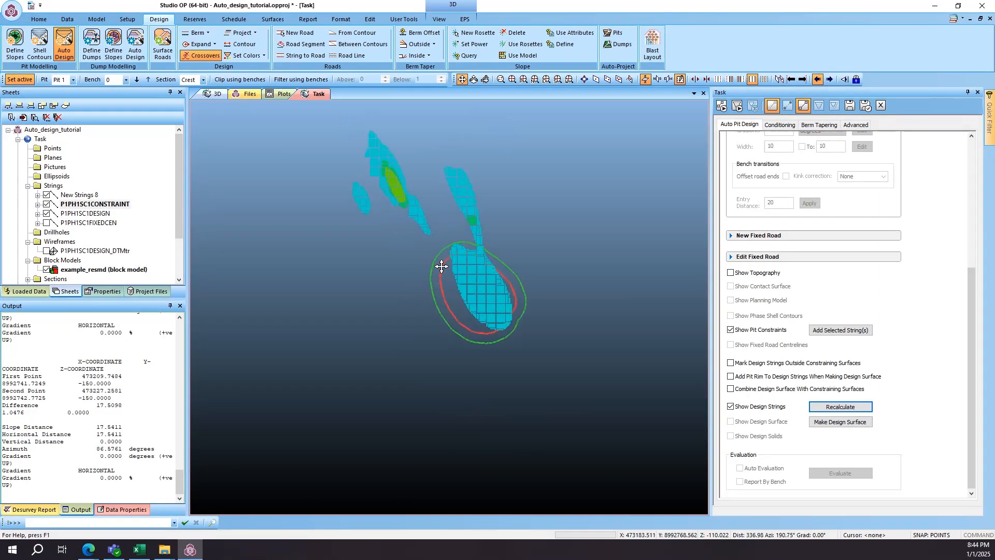
left_click(820, 79)
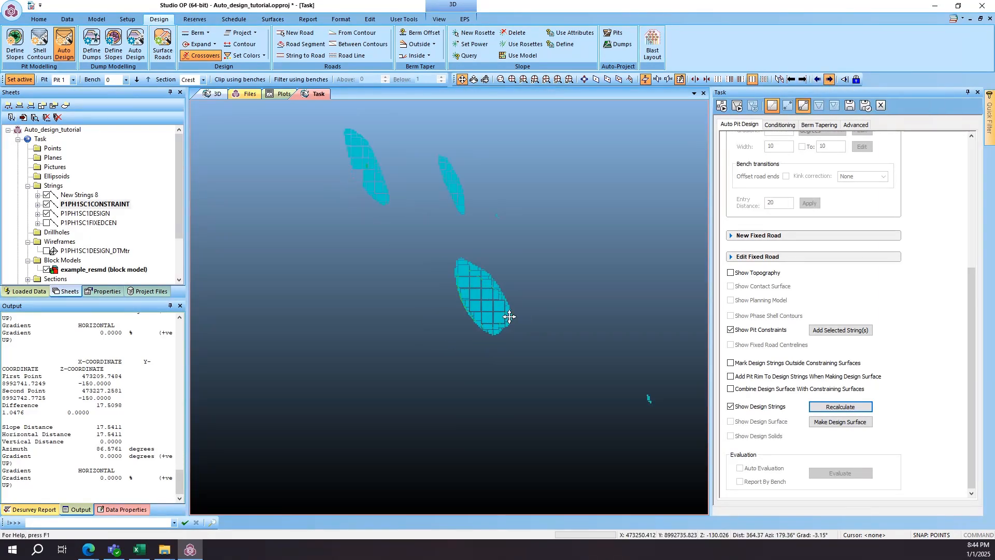
scroll(506, 315, "up", 3)
left_click(830, 79)
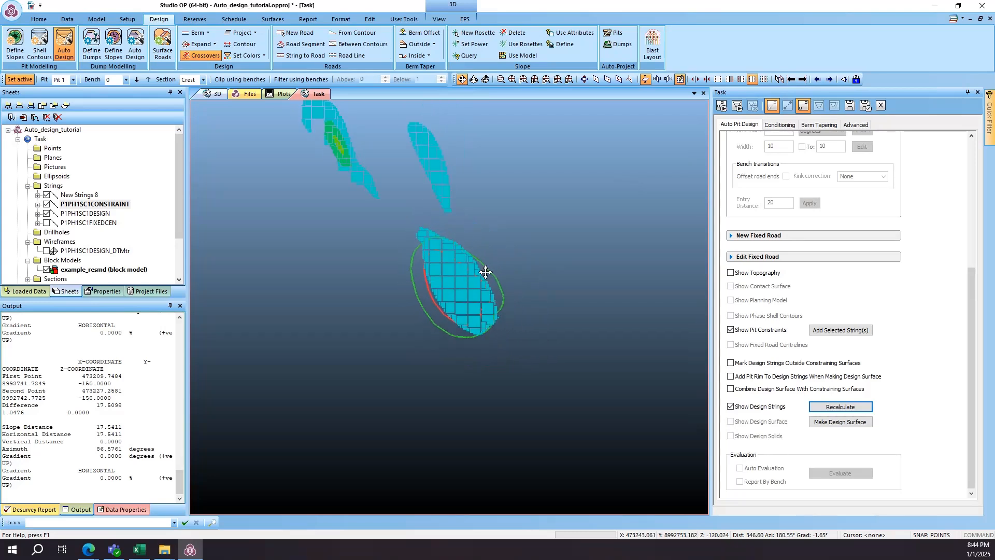
scroll(507, 270, "down", 2)
- Create clockwise adaptive road road_01 with gradient 10 (1:N) and width 15, starting at the pit bottom's southern edge, and open the adaptive road editing settings
scroll(834, 294, "up", 6)
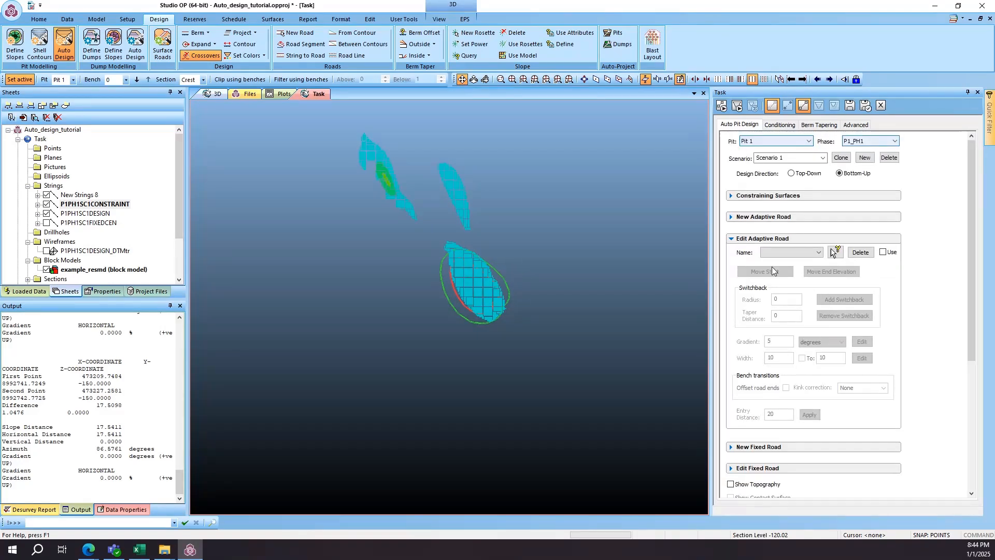
left_click(772, 217)
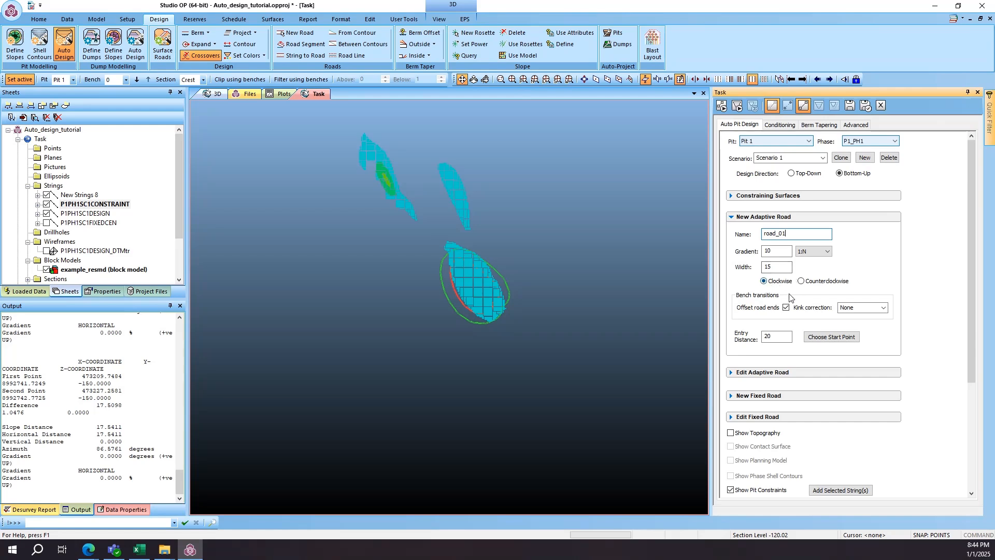
left_click(819, 337)
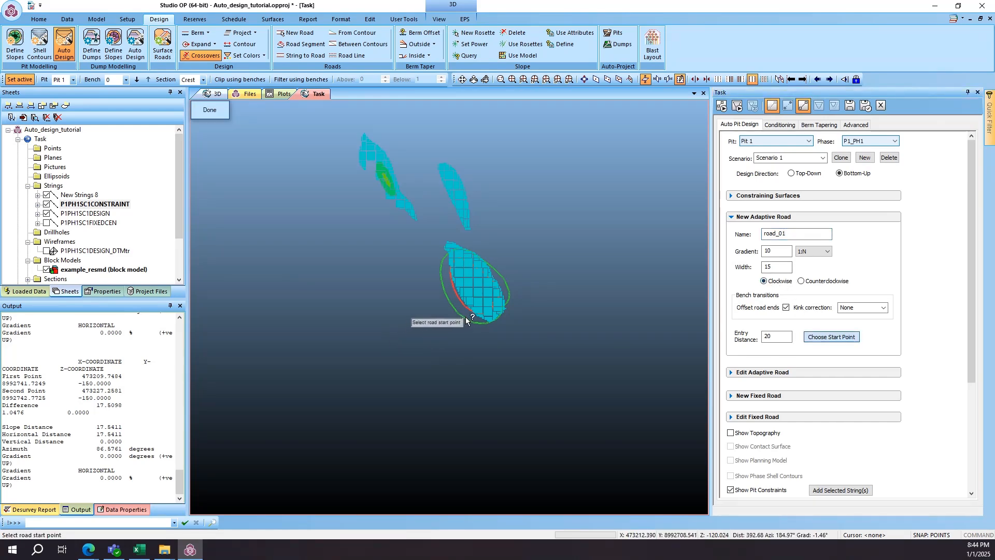
left_click(468, 321)
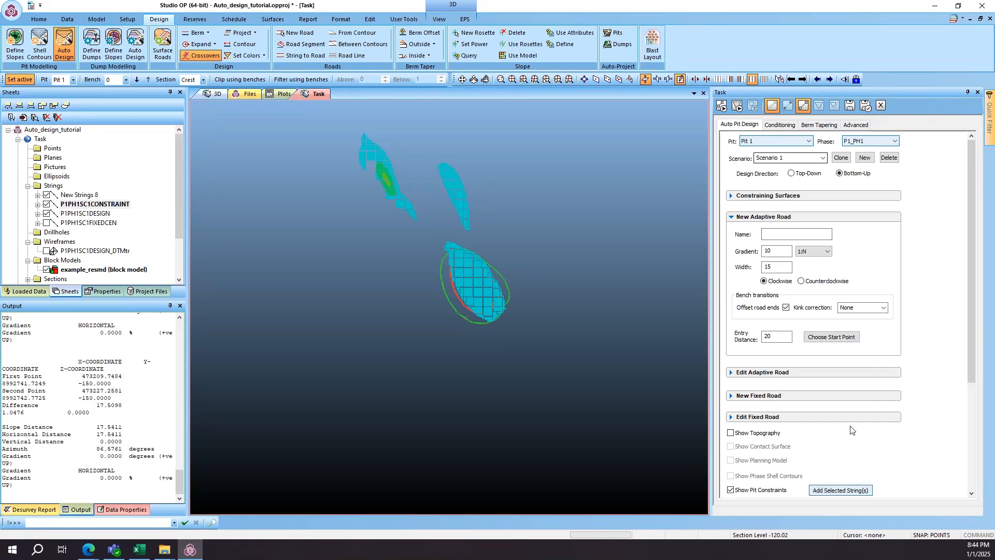
scroll(850, 429, "down", 5)
scroll(830, 407, "up", 4)
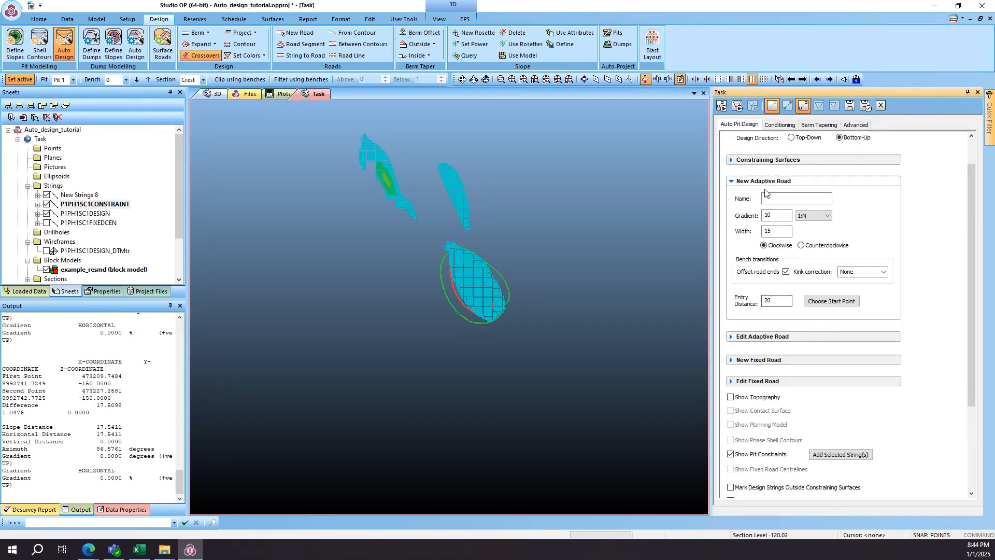
left_click(762, 338)
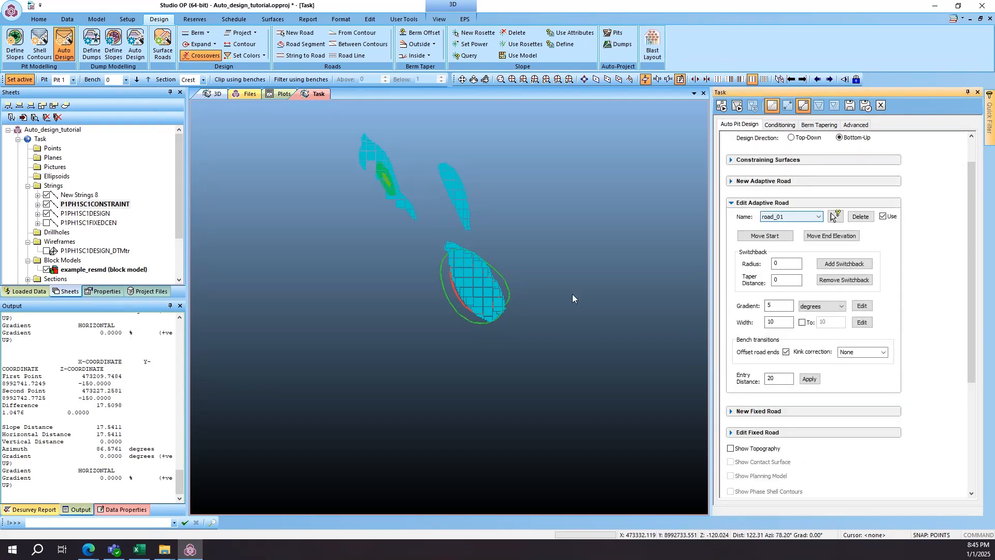
- Examine the path of road_01 around the whole pit, in plan and in a tilted view
scroll(444, 328, "up", 5)
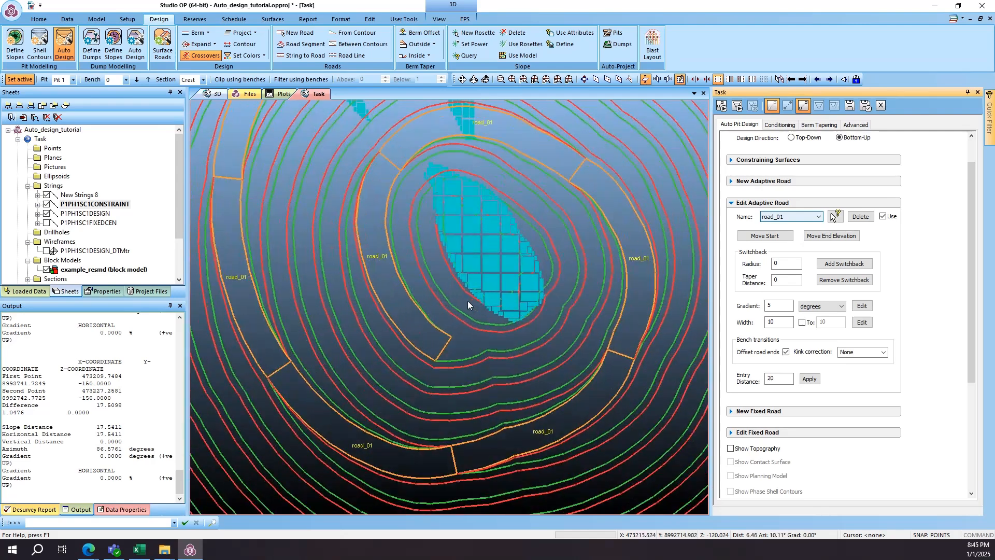
scroll(452, 254, "down", 2)
left_click(462, 80)
left_click_drag(466, 242, 444, 239)
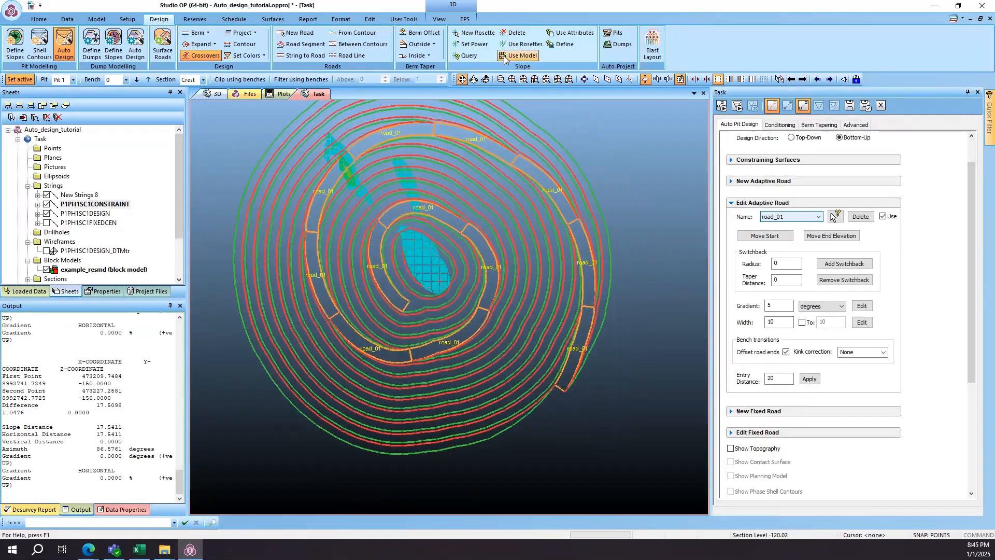
left_click(485, 80)
mouse_move(497, 372)
left_mouse_down()
mouse_move(502, 295)
mouse_move(517, 312)
mouse_move(505, 363)
left_mouse_up()
scroll(417, 318, "up", 4)
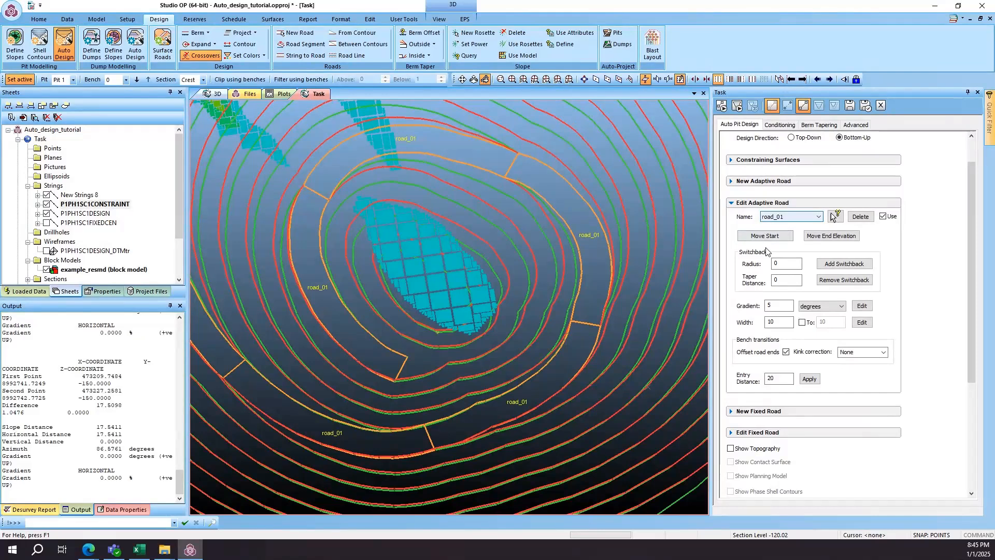
- Move the start point of road_01 to the east side of the pit bottom, trying intermediate positions along the lower edge
left_click(775, 239)
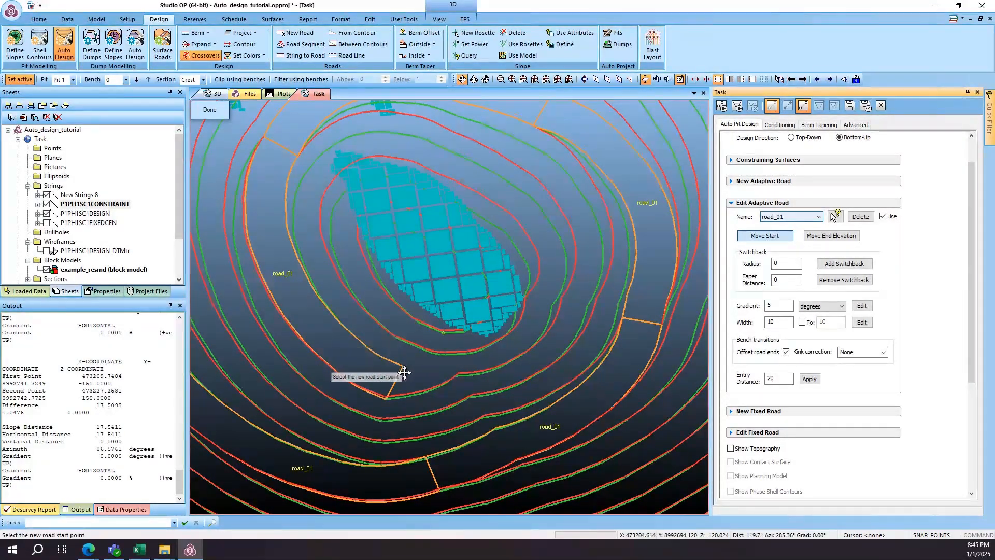
left_click(459, 372)
left_click(514, 323)
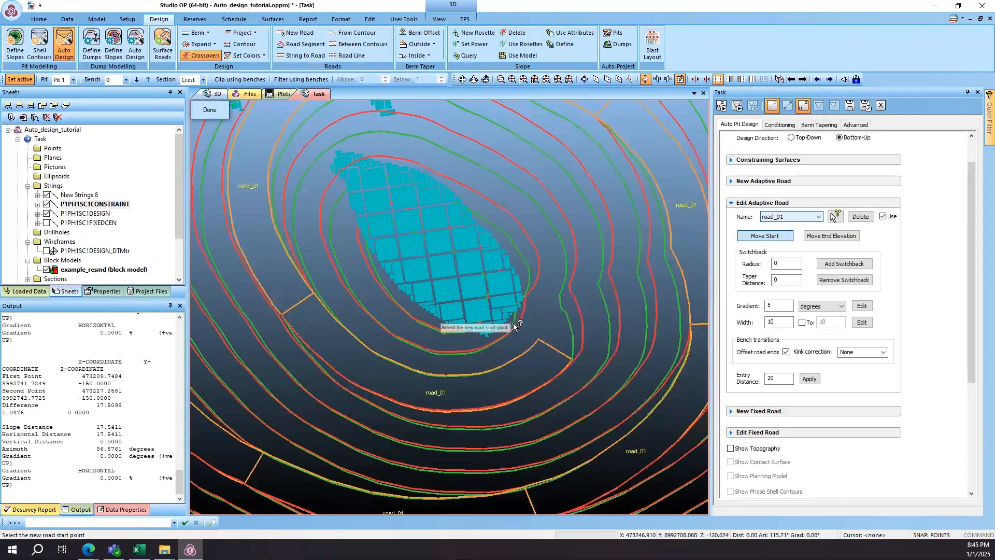
left_click(539, 283)
scroll(607, 290, "down", 3)
scroll(784, 242, "down", 1)
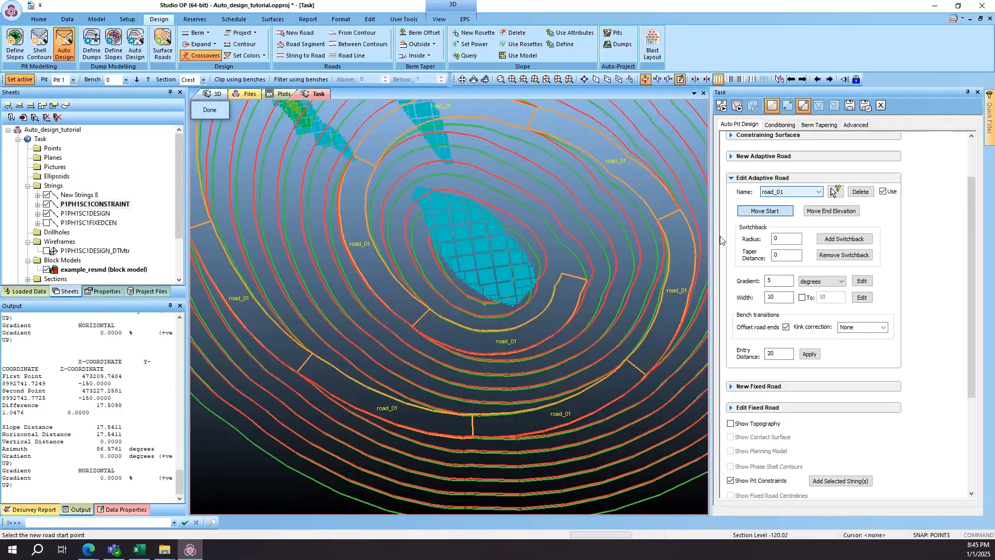
- Move the end elevation of road_01 so that the road stops partway up the northwest wall
scroll(850, 236, "up", 1)
left_click(854, 242)
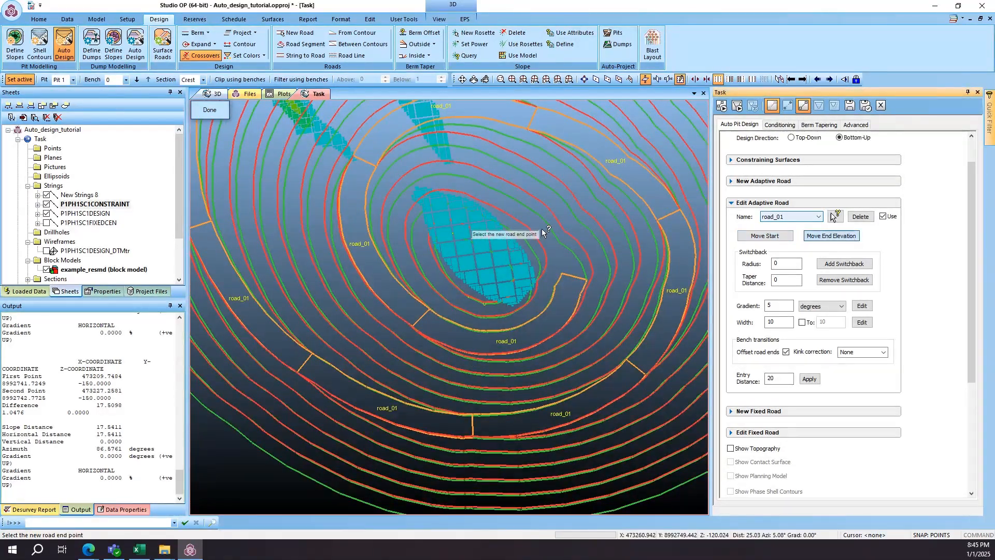
scroll(409, 218, "down", 3)
left_click(274, 193)
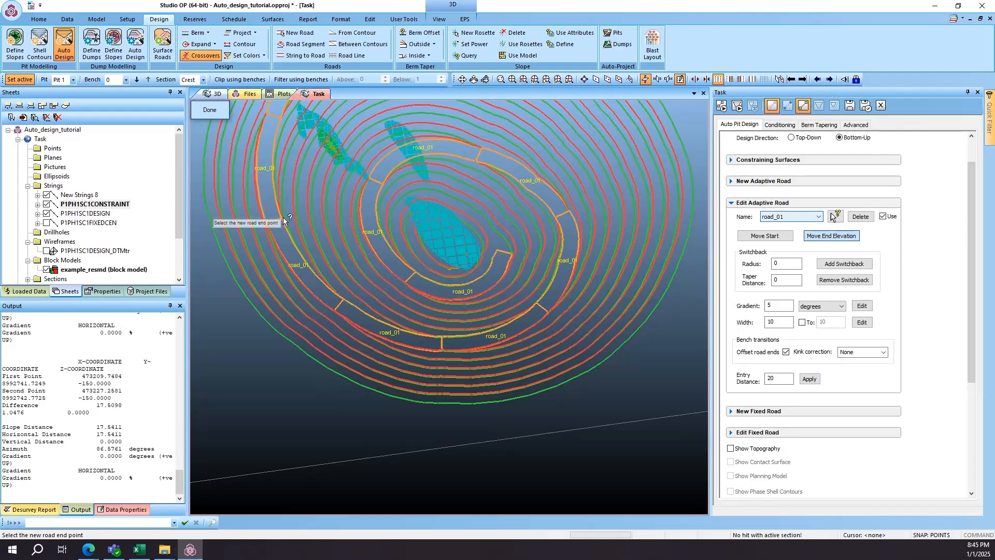
scroll(304, 200, "down", 2)
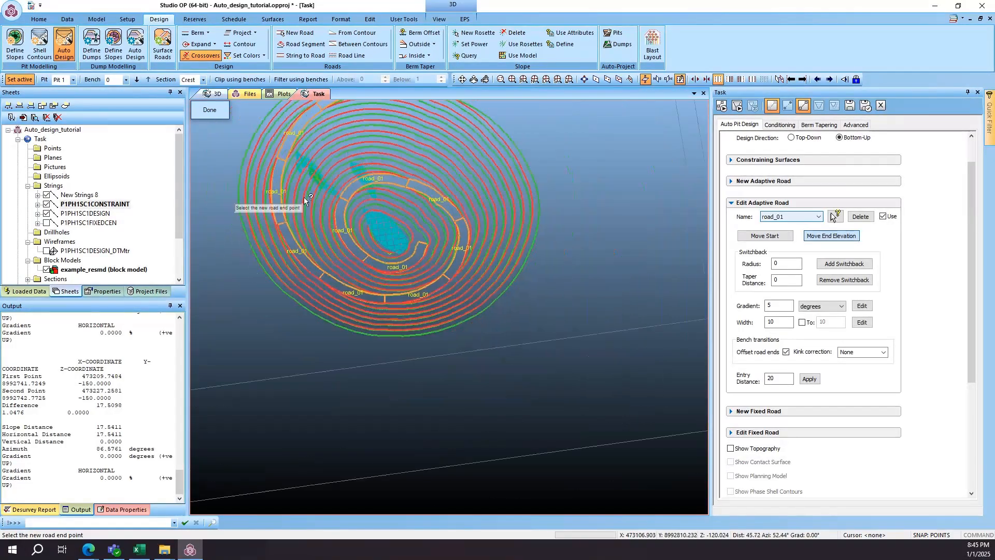
scroll(284, 161, "up", 3)
left_click(274, 157)
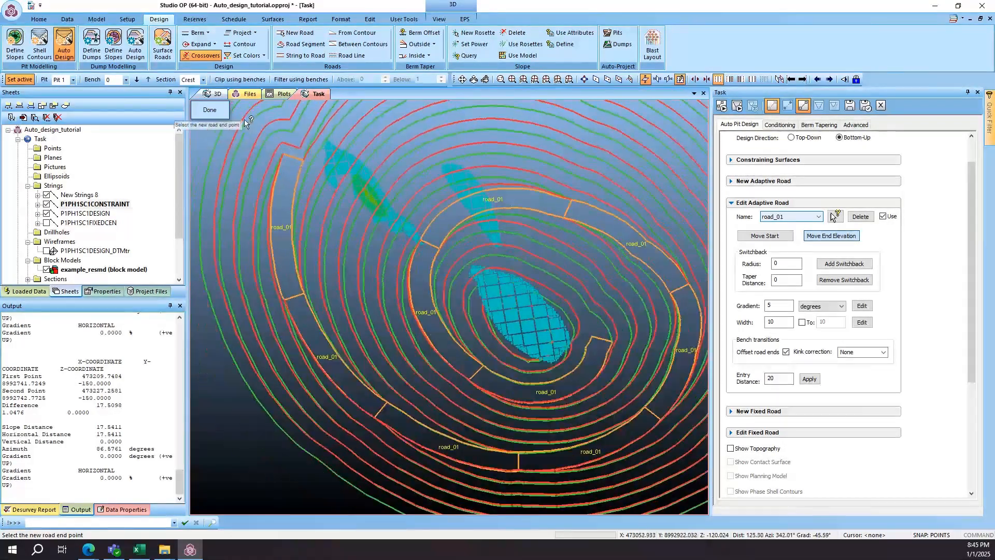
left_click(221, 112)
- Add switchbacks to road_01 on the southwest wall of the pit
scroll(362, 214, "down", 1)
middle_click_drag(361, 213, 376, 214)
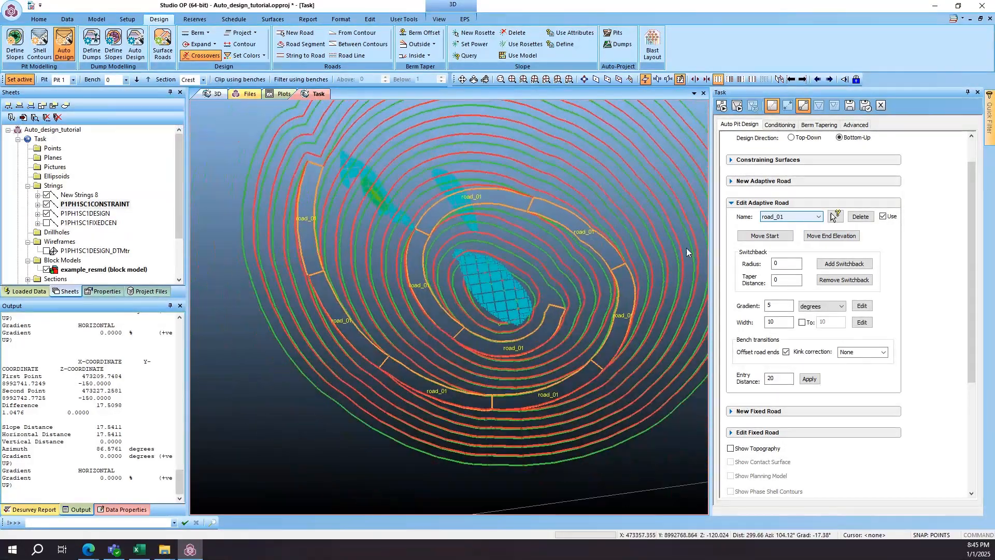
left_click(847, 267)
scroll(393, 362, "up", 1)
scroll(400, 295, "down", 1)
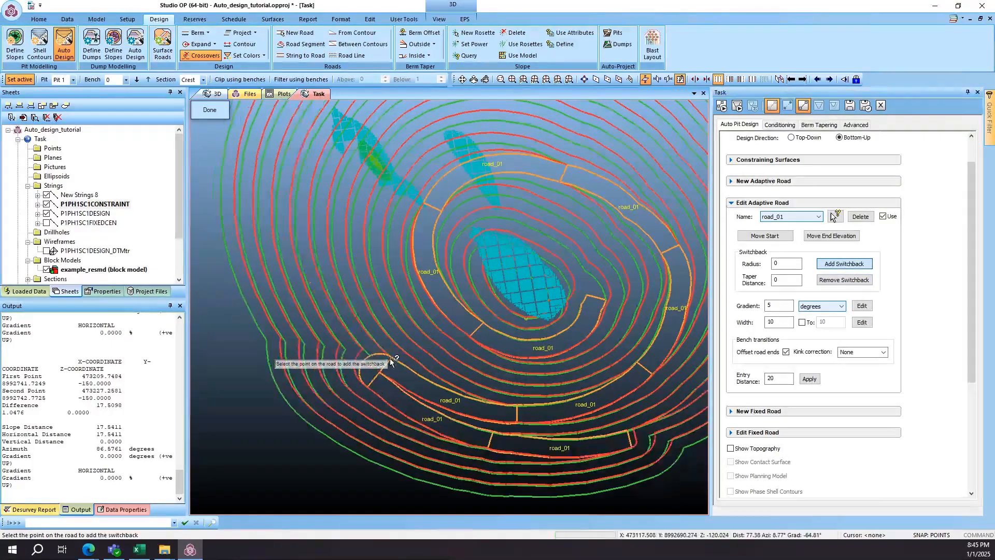
scroll(327, 357, "up", 1)
scroll(332, 357, "down", 2)
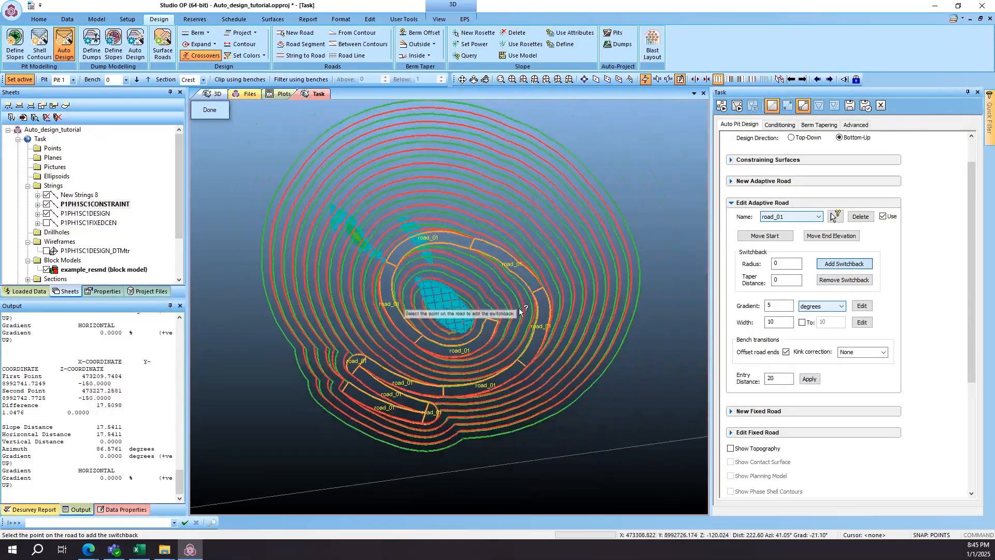
- Try a further switchback on the southeast part of road_01 and remove it again
scroll(518, 310, "up", 2)
left_click(522, 397)
scroll(605, 324, "down", 2)
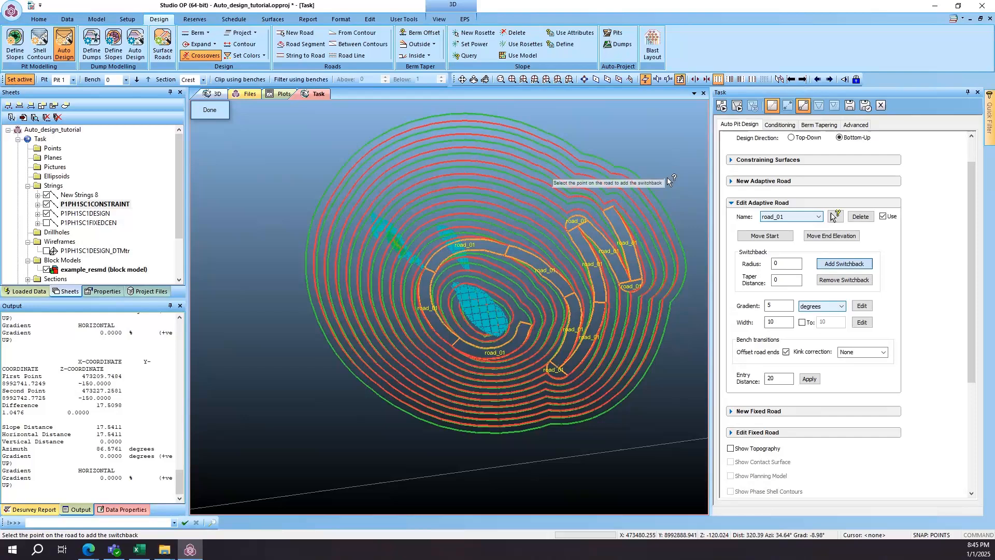
left_click(829, 280)
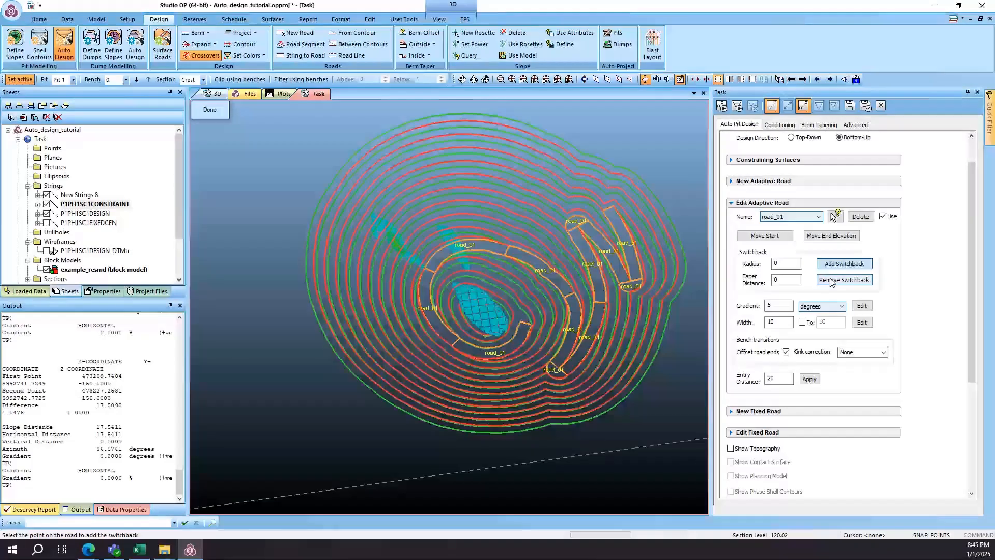
- Remove the switchbacks from road_01 on the southwest wall of the pit and finish the road edit
left_click(581, 295)
left_click(353, 306)
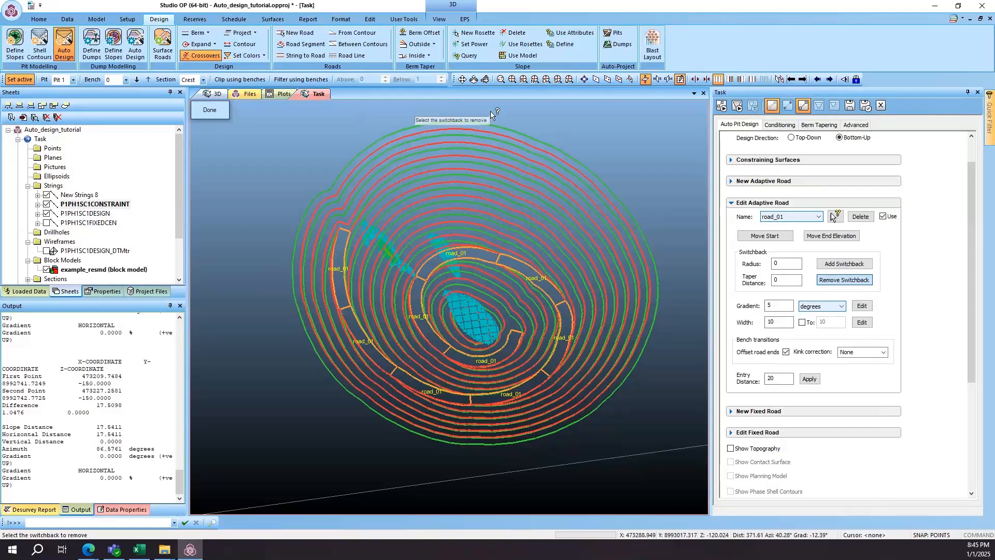
scroll(620, 168, "up", 1)
left_click(210, 110)
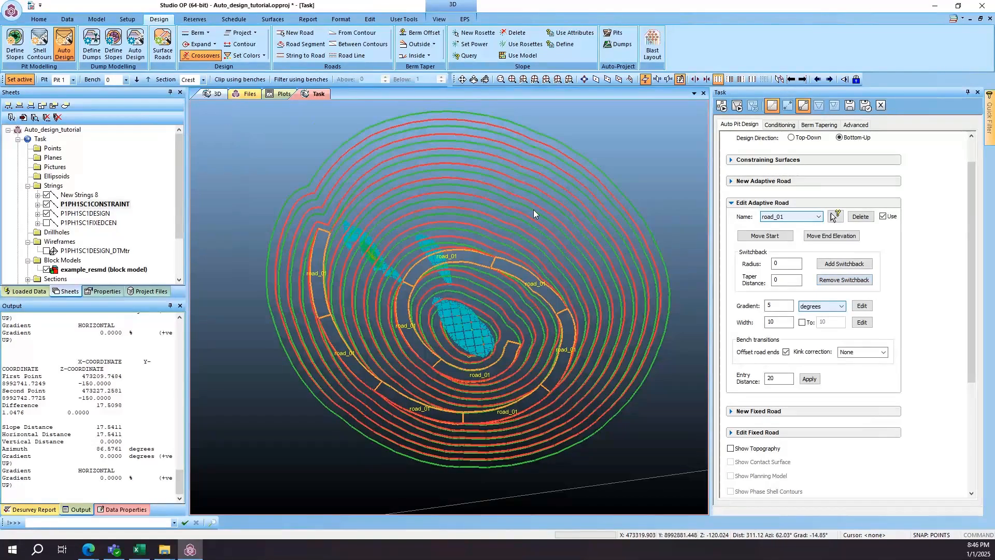
- Generate the design surface wireframe from the Pit 1 design strings and inspect its benches and road in 3D
scroll(560, 203, "up", 5)
scroll(637, 197, "down", 3)
scroll(664, 196, "down", 1)
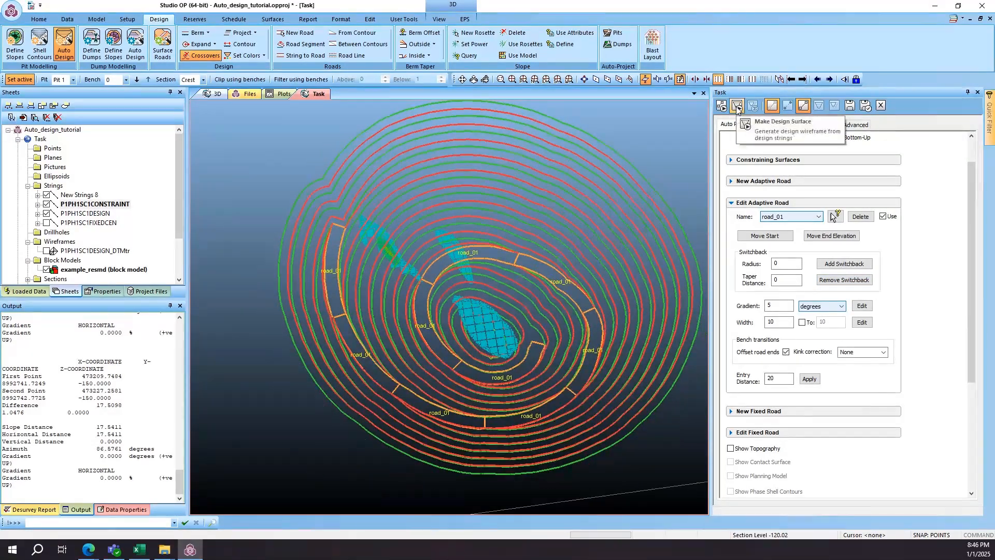
left_click(738, 107)
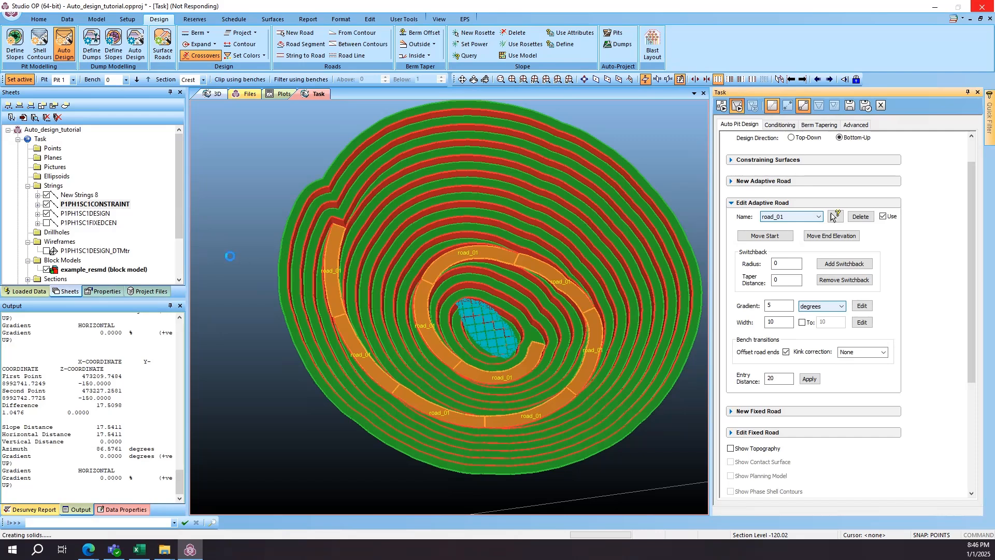
left_click(119, 252)
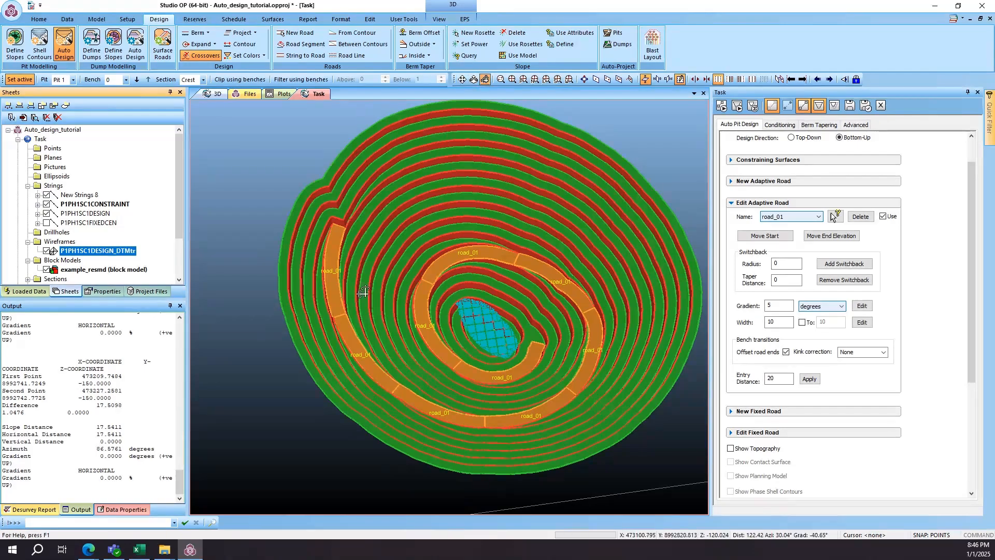
left_click_drag(363, 292, 612, 197)
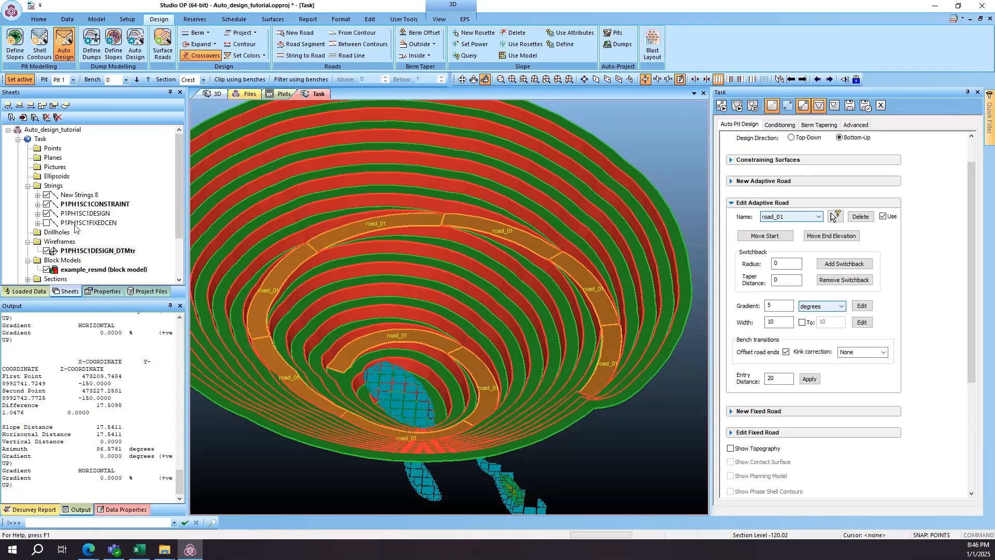
- Set the display type of the example_resmd block model to Blocks and inspect the blocks against the pit surface
left_click(71, 270)
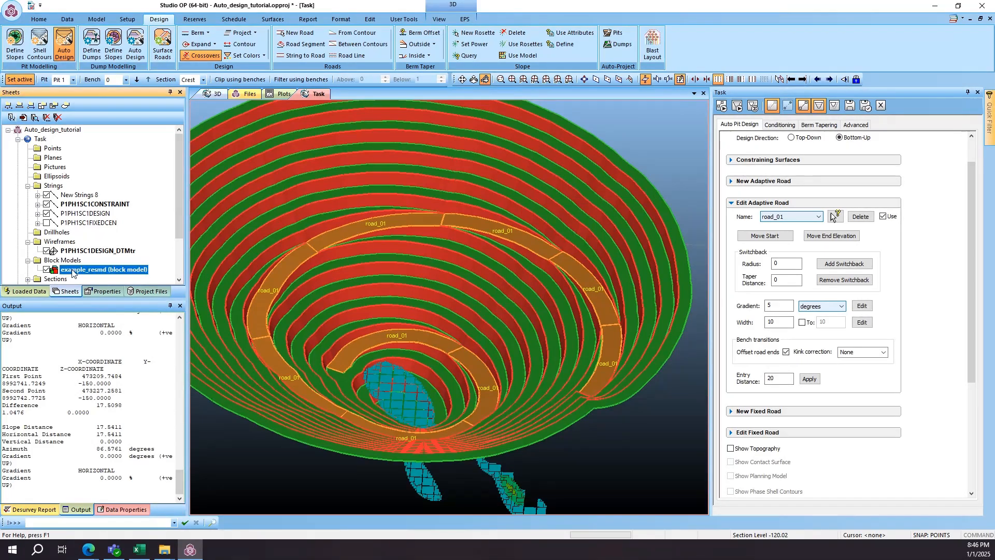
right_click(73, 273)
left_click(103, 350)
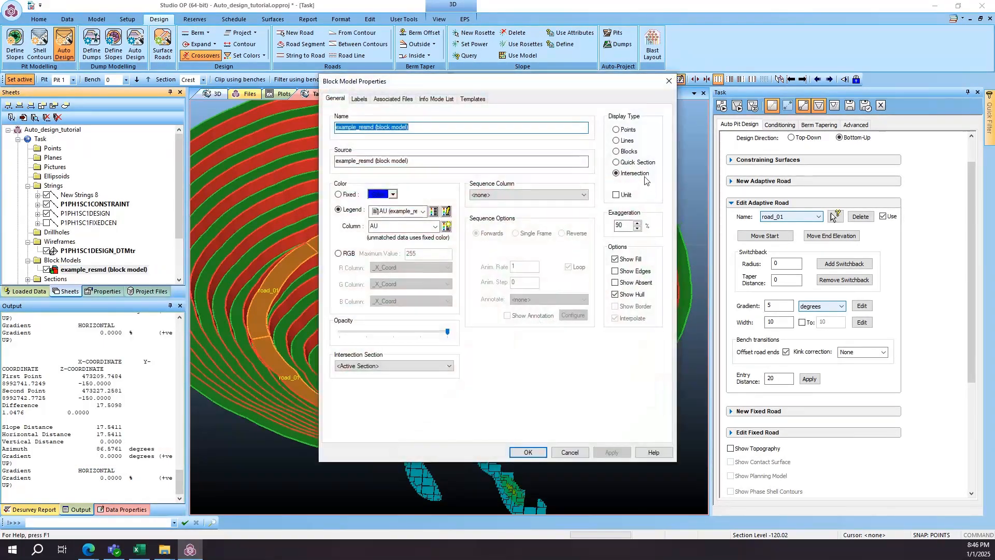
left_click(616, 151)
left_click(528, 453)
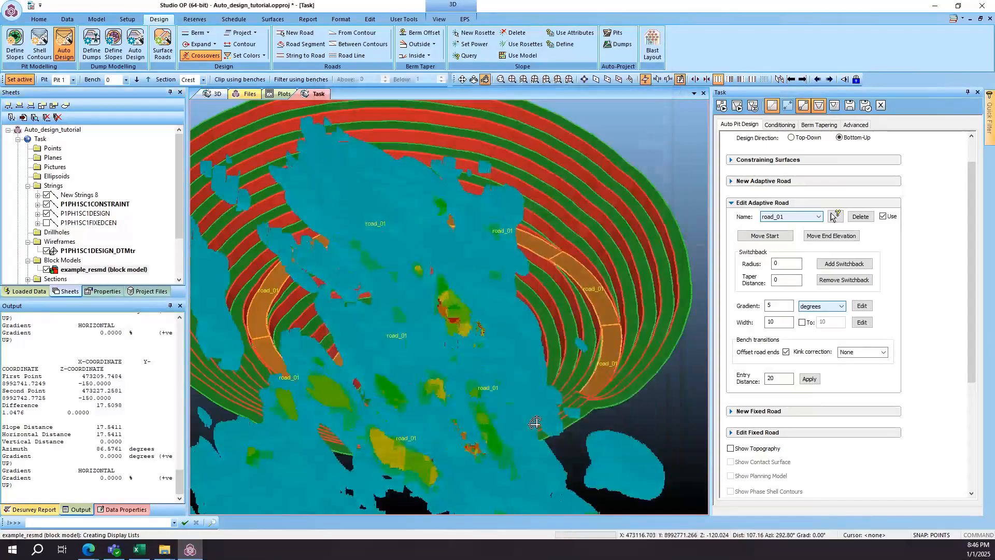
left_click_drag(486, 322, 624, 340)
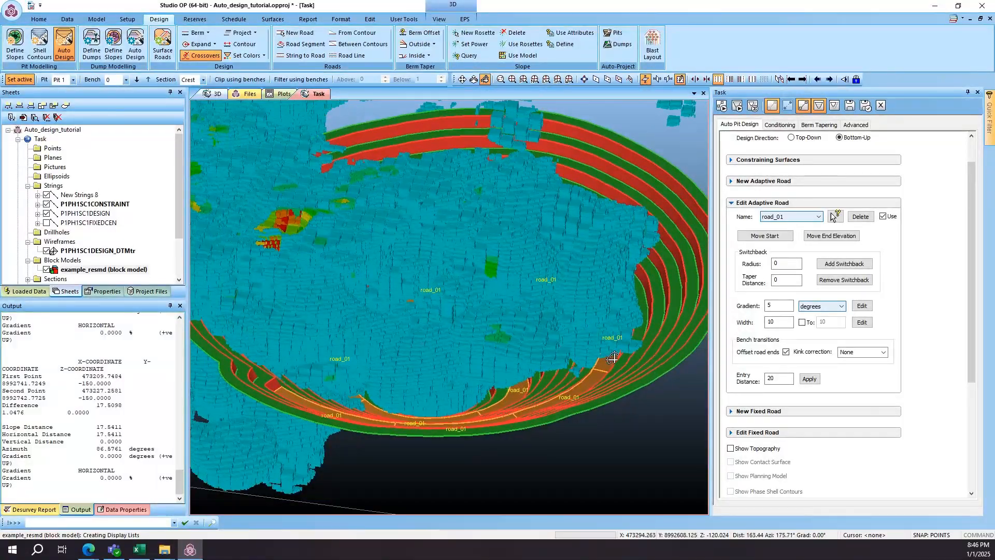
left_click_drag(503, 350, 546, 282)
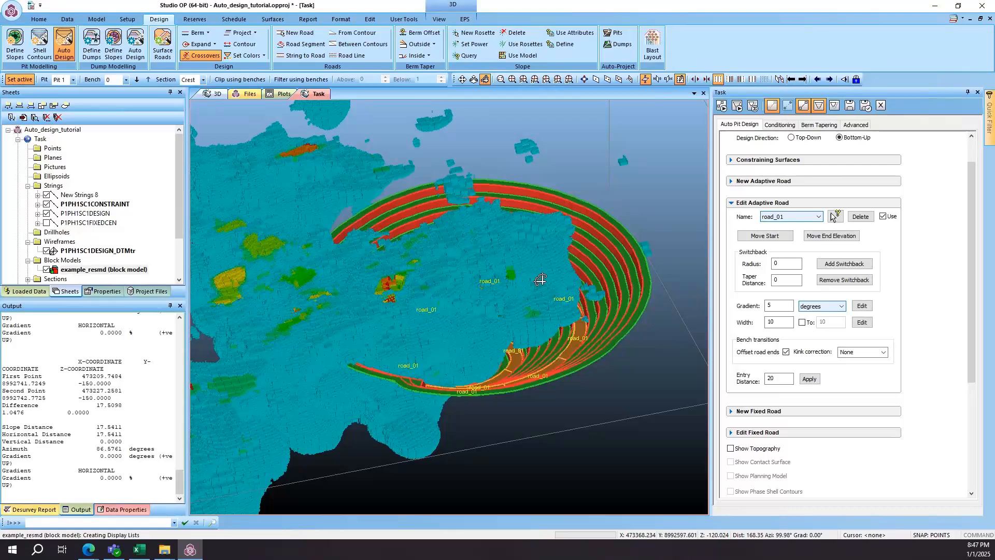